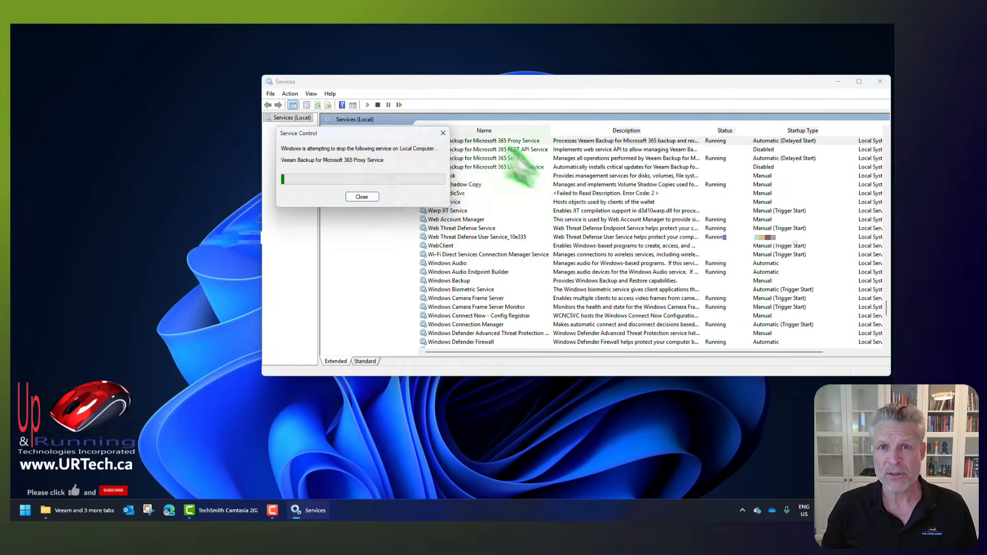
# - Stop the Veeam Backup for Microsoft 365 Proxy Service and the Veeam Backup for Microsoft 365 Service
pyautogui.click(361, 197)
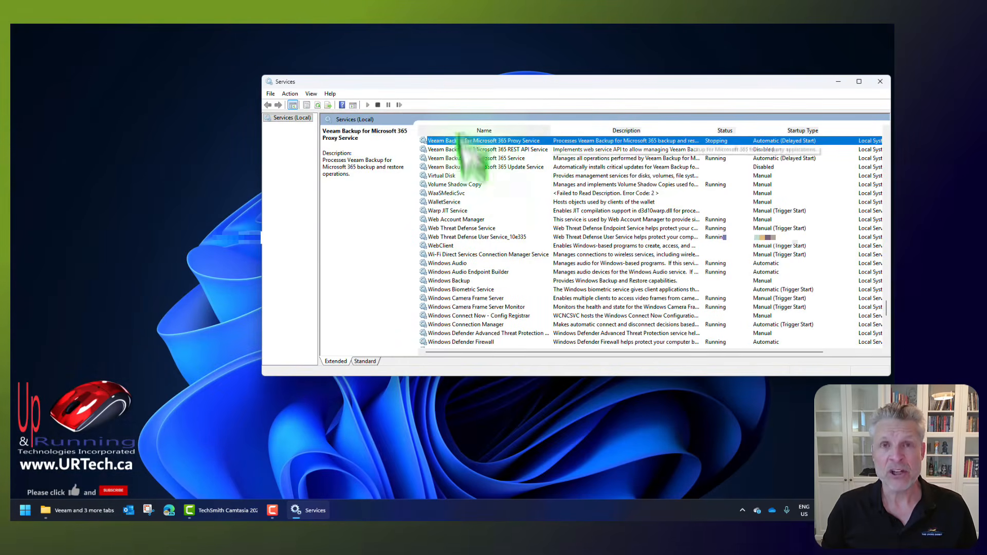
pyautogui.click(468, 158)
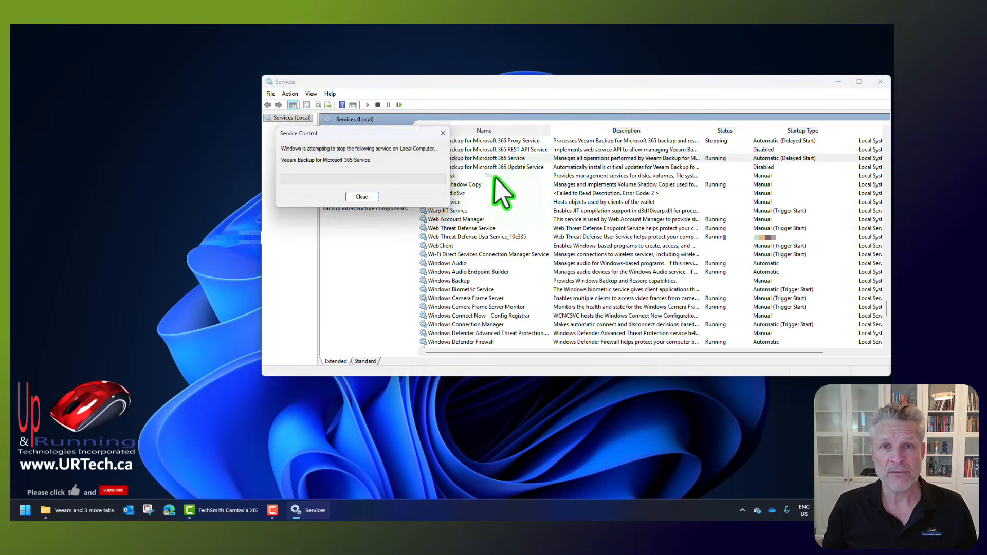
pyautogui.click(654, 141)
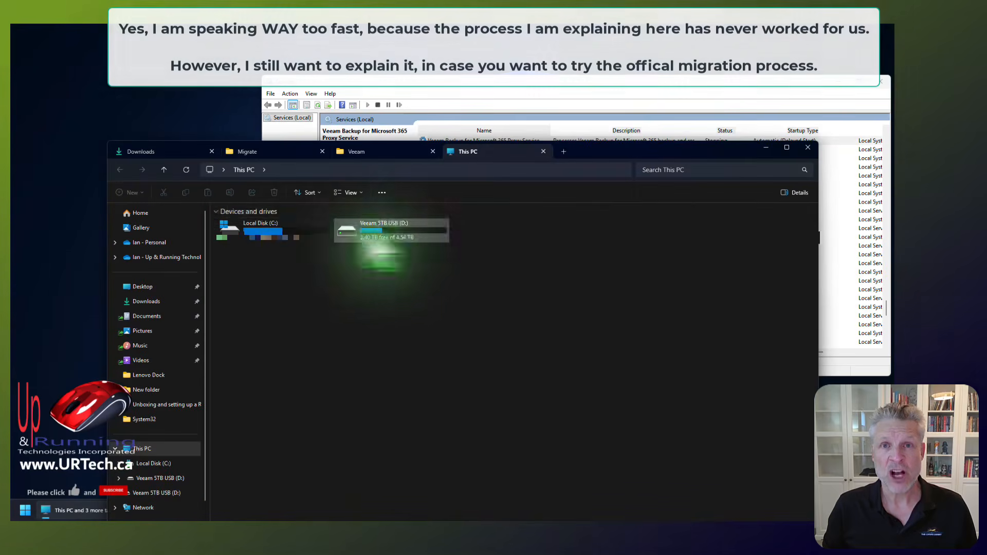
# - Copy the Backup365 folder from C:\ProgramData\Veeam into D:\Migrate\VBU, granting administrator permission for the copy
pyautogui.doubleClick(353, 229)
pyautogui.click(371, 168)
pyautogui.write('\\ProgramData\\')
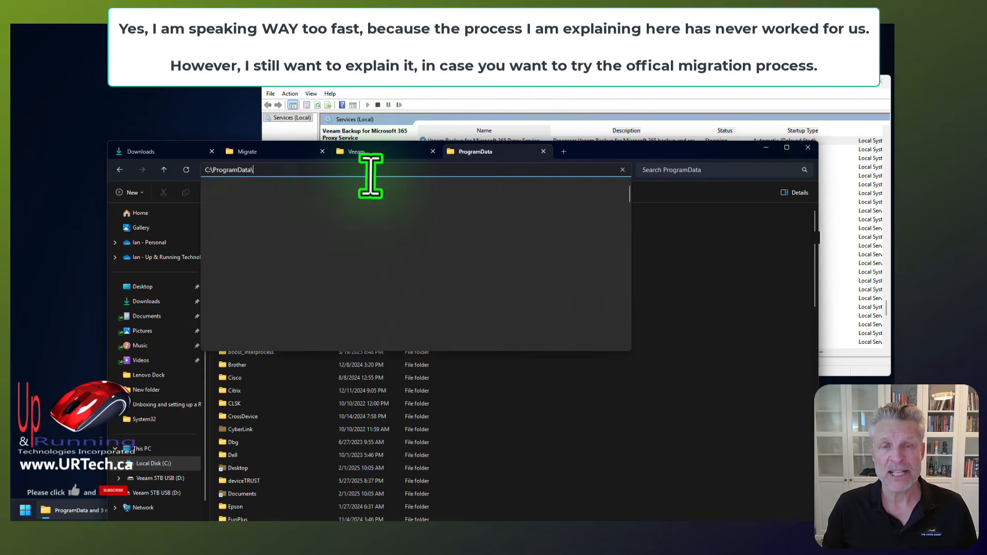
pyautogui.doubleClick(253, 353)
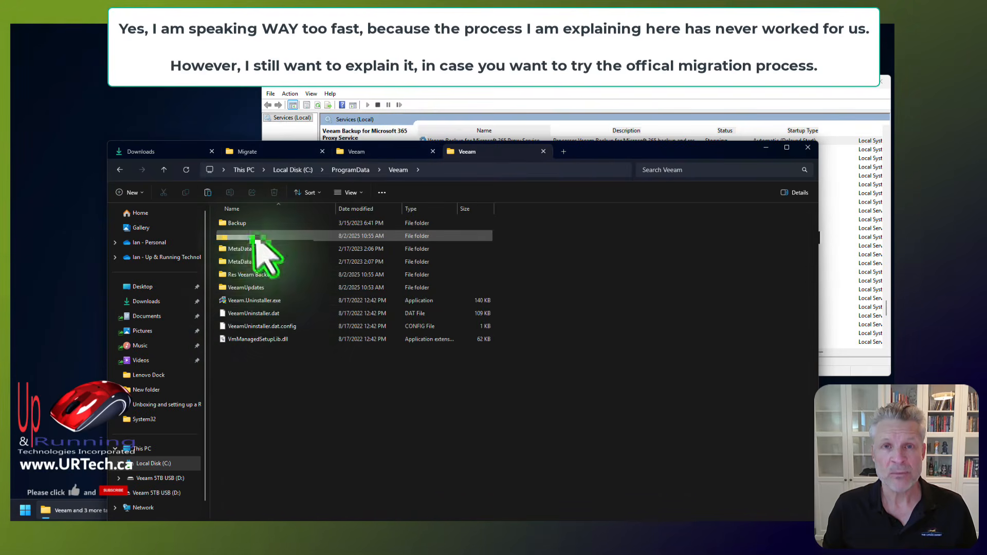
pyautogui.click(808, 147)
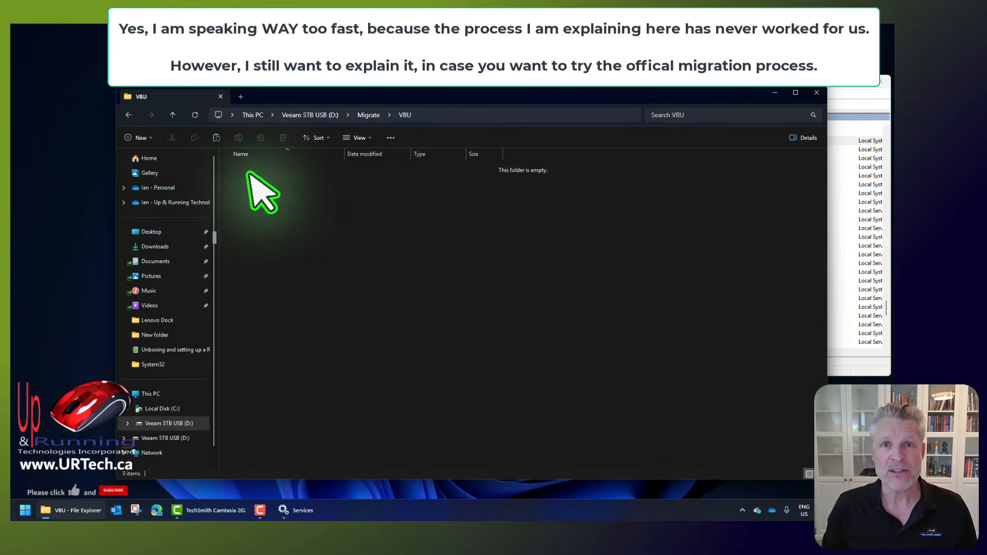
pyautogui.hotkey('ctrl', 'v')
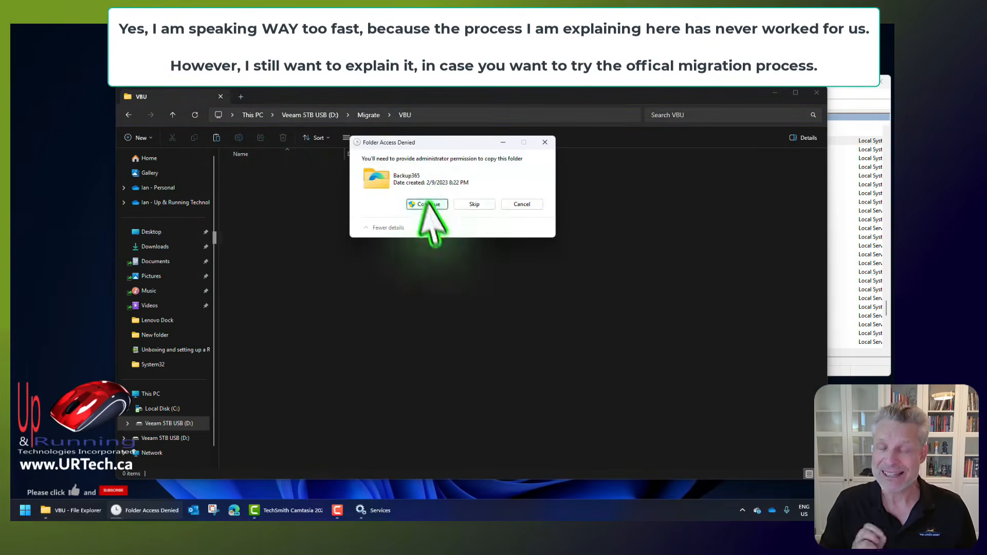
pyautogui.click(423, 203)
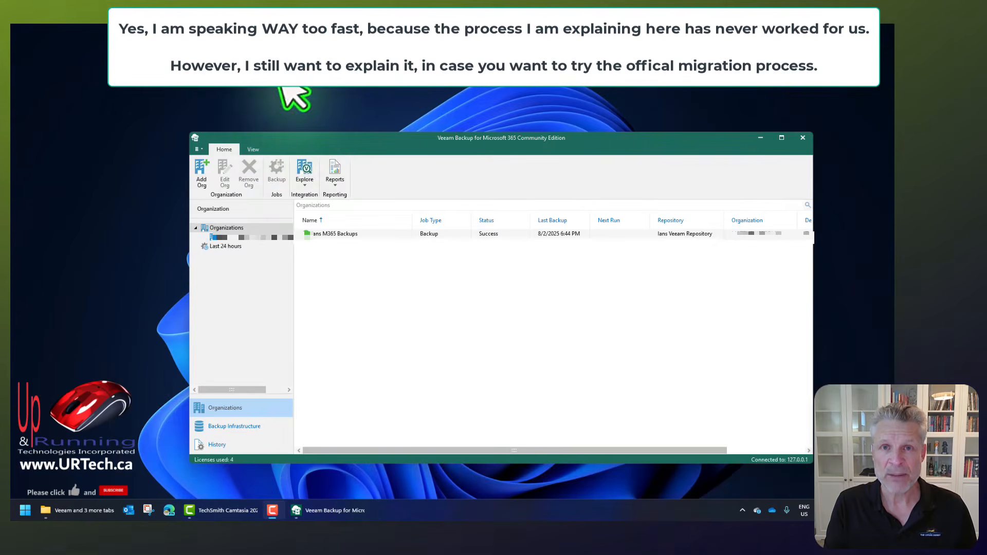
# - Look up the Help and Support options in the Veeam Backup for Microsoft 365 console
pyautogui.click(198, 149)
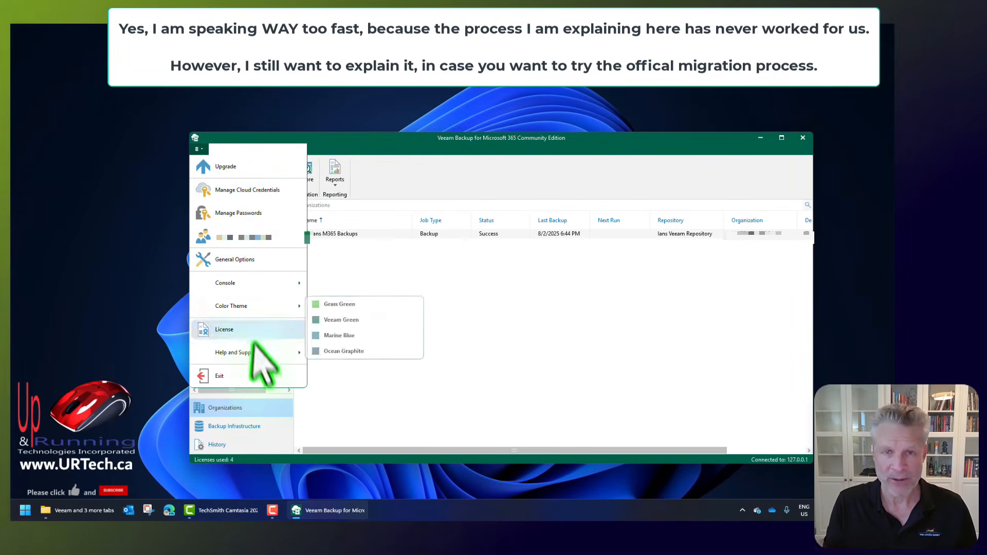
pyautogui.moveTo(257, 352)
pyautogui.click(387, 418)
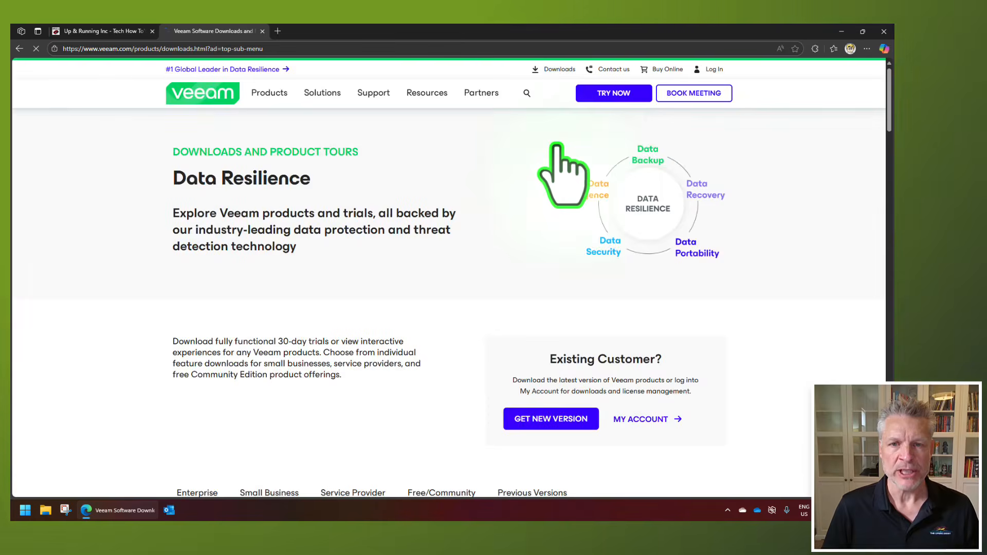
# - Download the free Veeam Backup for Microsoft 365 Community Edition from the Free/Community products on Veeam's downloads page
pyautogui.scroll(-5, 456, 199)
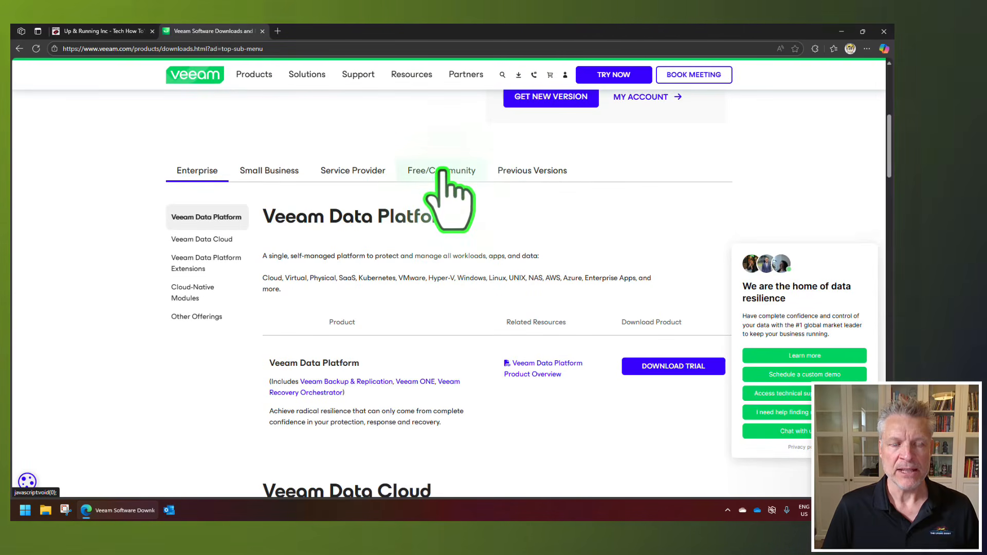
pyautogui.click(442, 173)
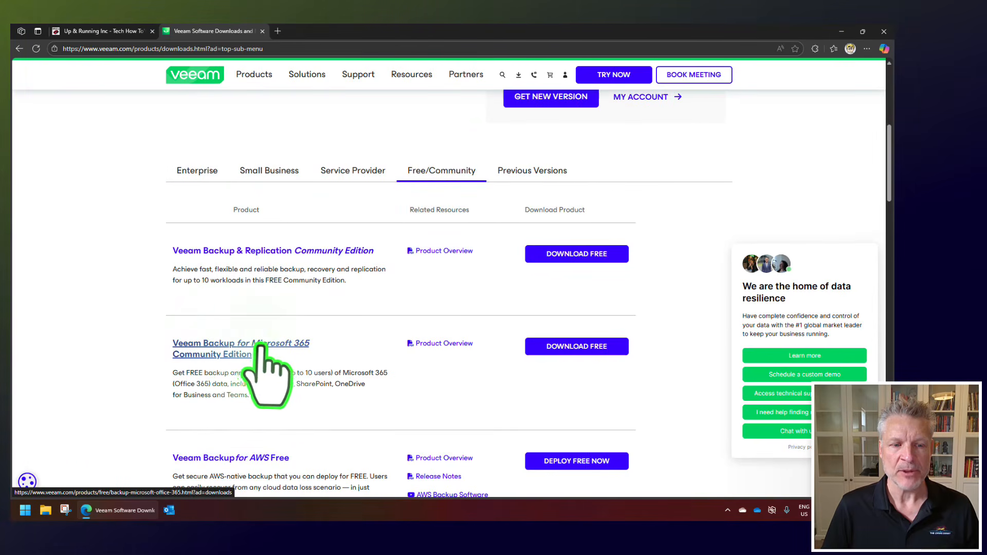
pyautogui.click(589, 348)
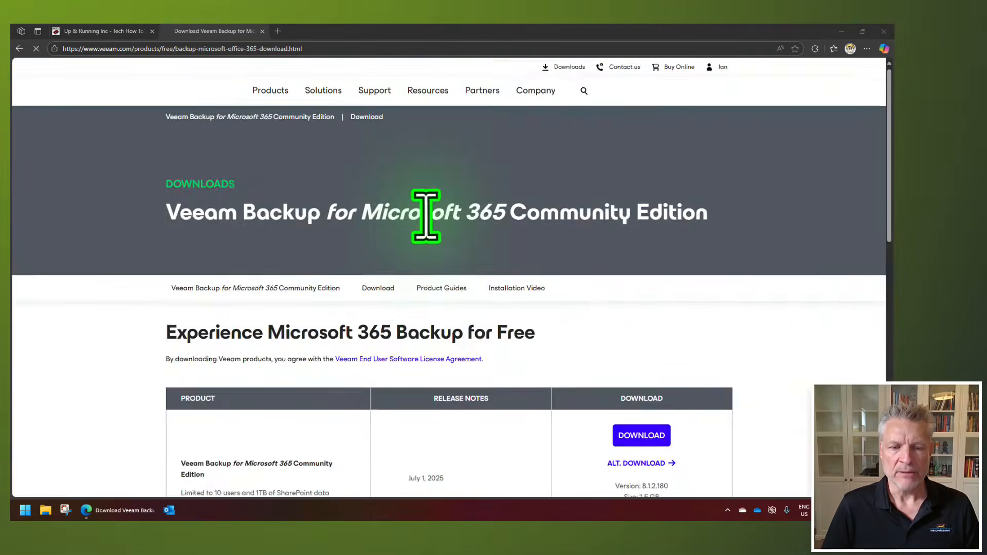
pyautogui.scroll(-3, 427, 221)
pyautogui.click(651, 254)
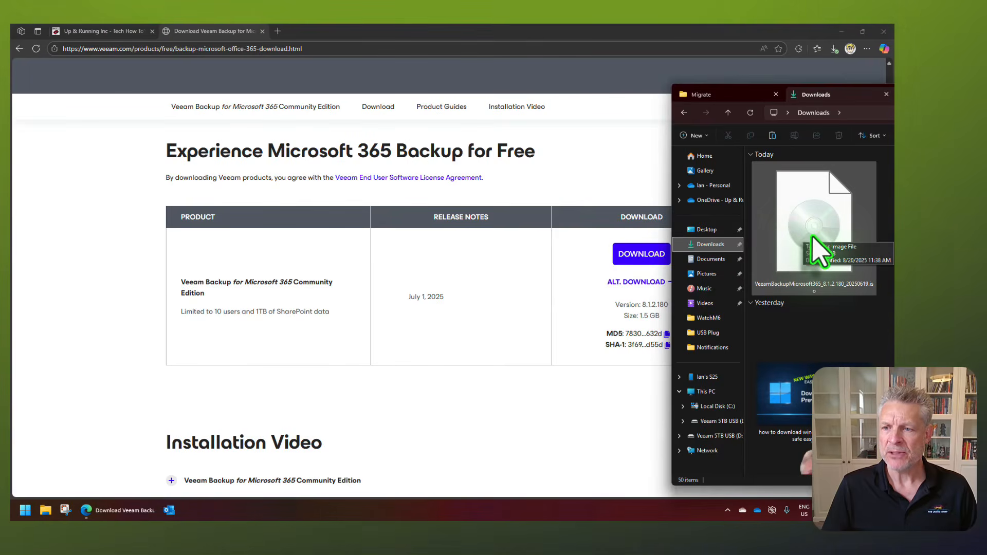
# - Mount VeeamBackupMicrosoft365_8.1.2.180_20250619.iso and start the installation with Veeam.Setup.exe, closing the browser and file windows
pyautogui.doubleClick(818, 251)
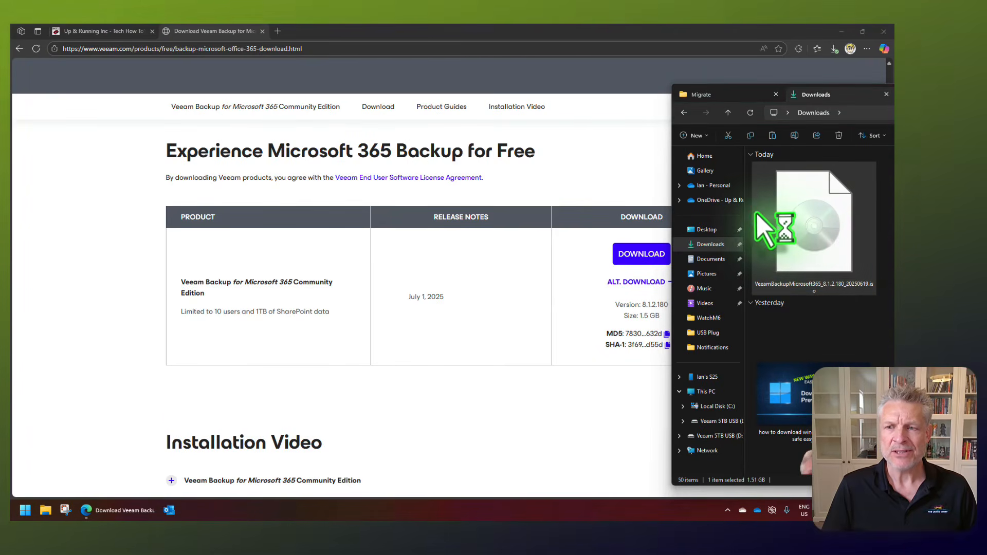
pyautogui.click(885, 32)
pyautogui.doubleClick(272, 218)
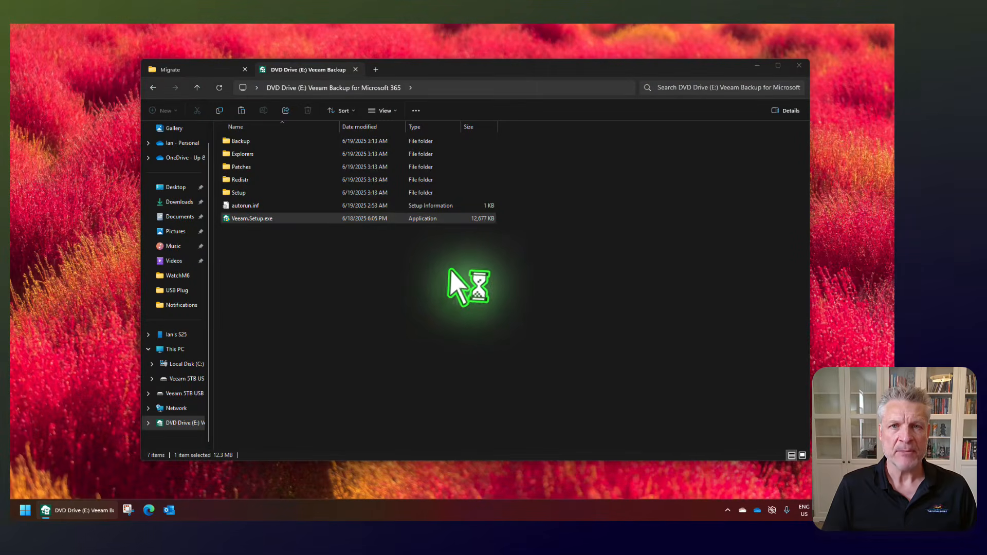
pyautogui.click(799, 66)
pyautogui.click(469, 371)
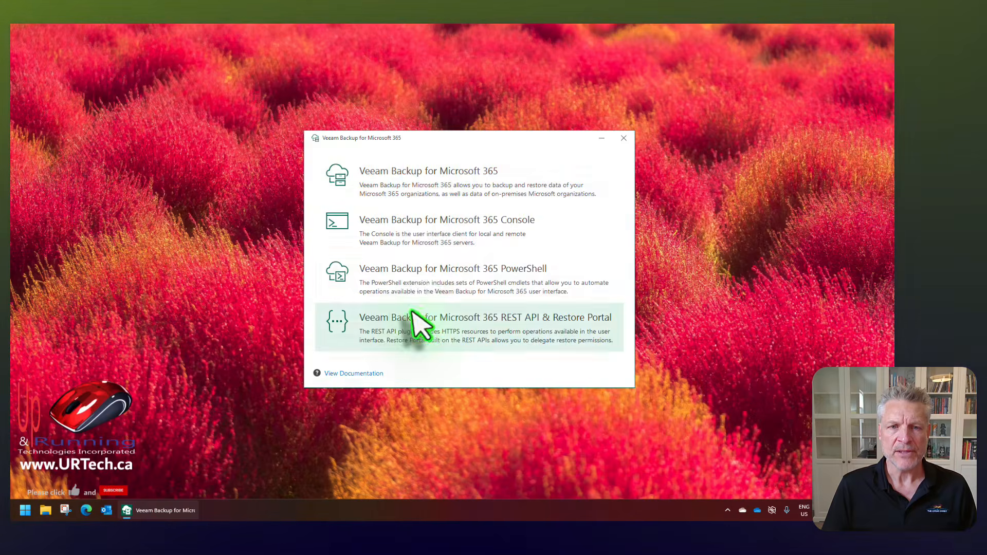
# - Install Veeam Backup for Microsoft 365 as Community Edition without a license file, keeping the default settings, and finish the setup
pyautogui.click(448, 181)
pyautogui.click(564, 374)
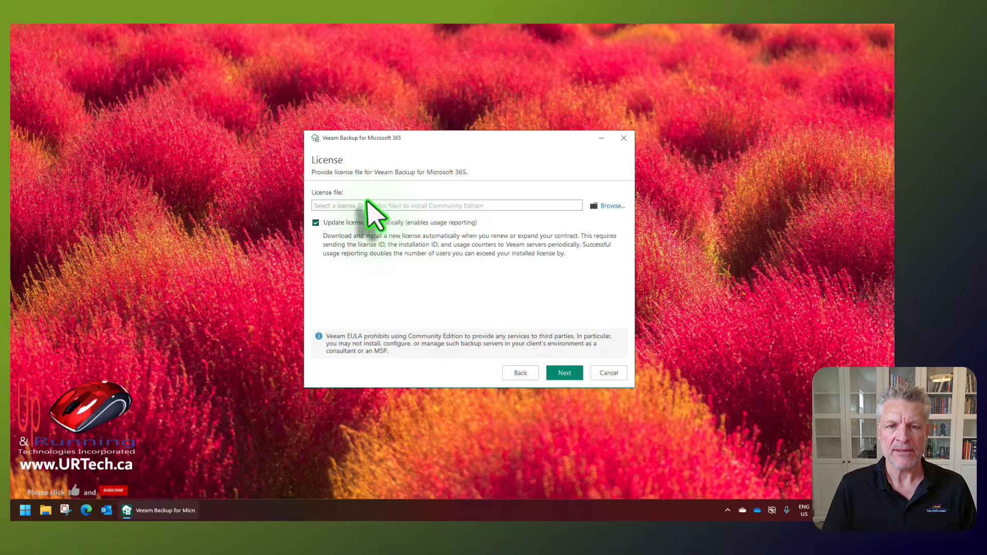
pyautogui.click(565, 374)
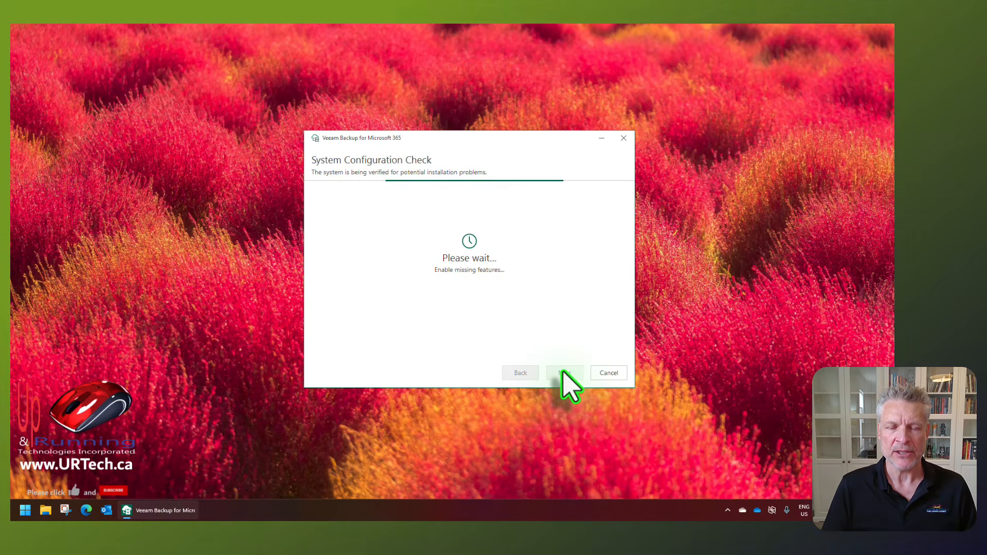
pyautogui.moveTo(442, 137); pyautogui.dragTo(422, 140)
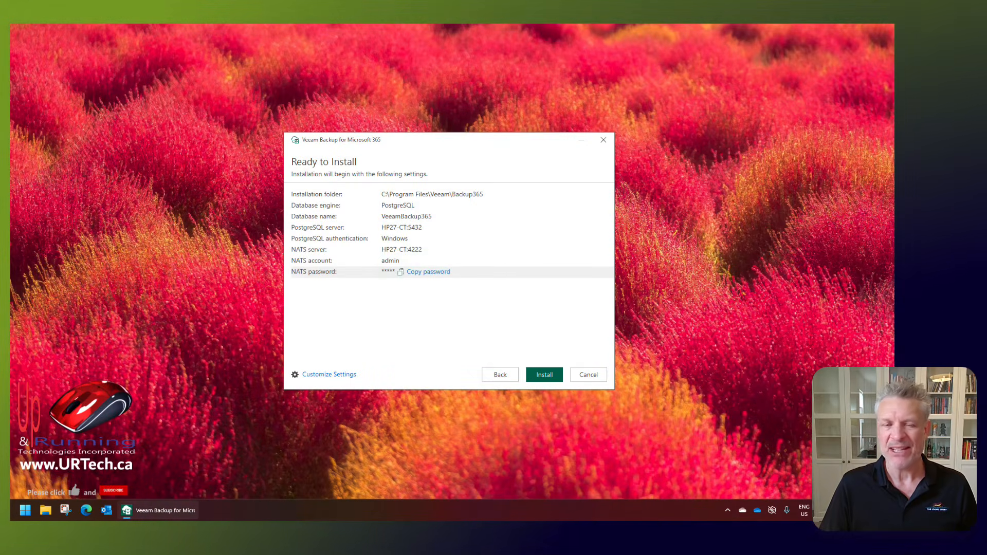
pyautogui.click(542, 376)
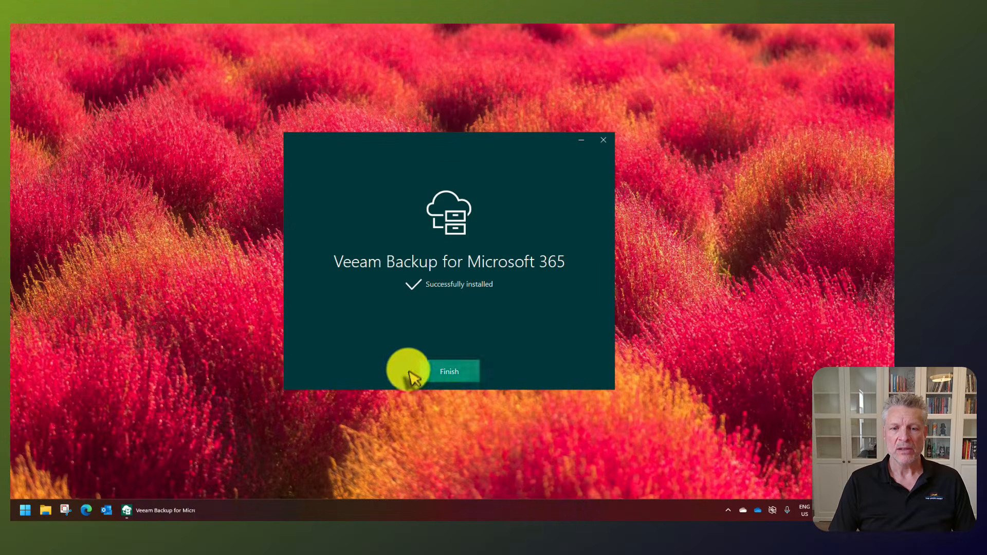
pyautogui.click(445, 374)
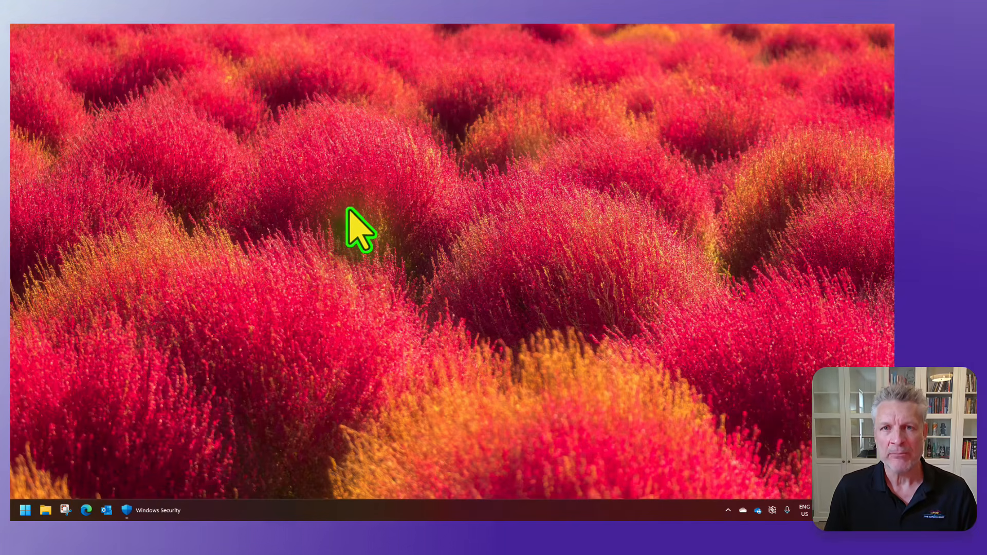
# - Launch the Veeam Backup for Microsoft 365 console and connect it to the local backup server
pyautogui.click(25, 511)
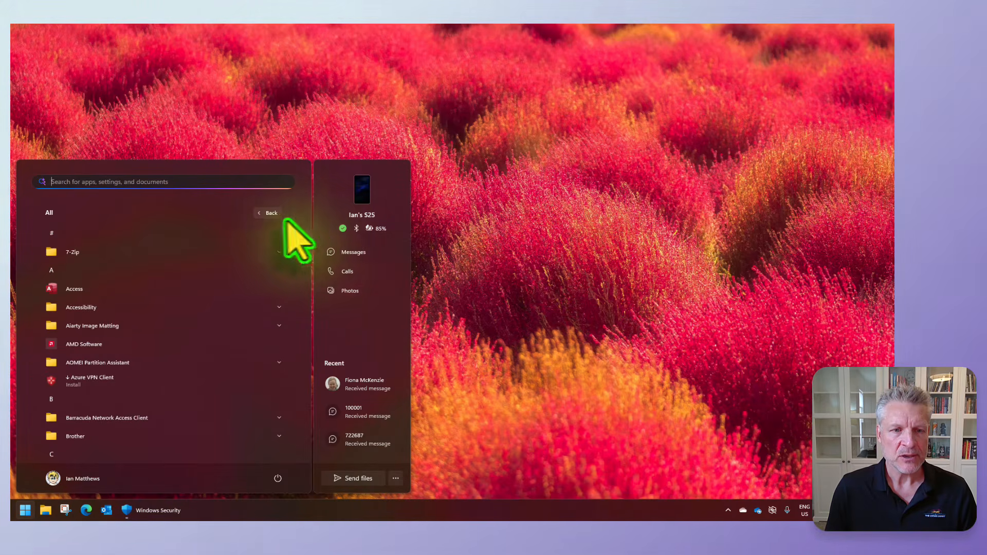
pyautogui.click(221, 289)
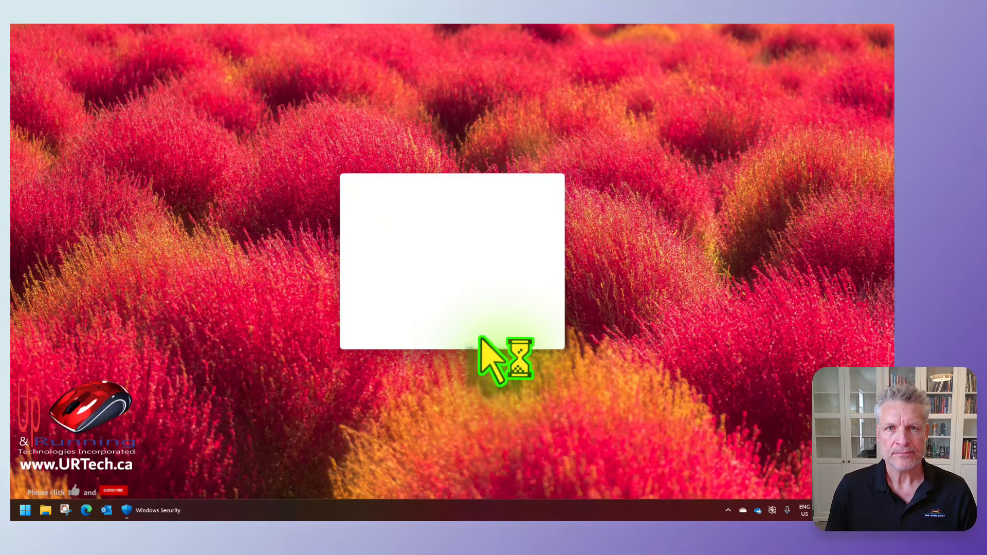
pyautogui.click(483, 340)
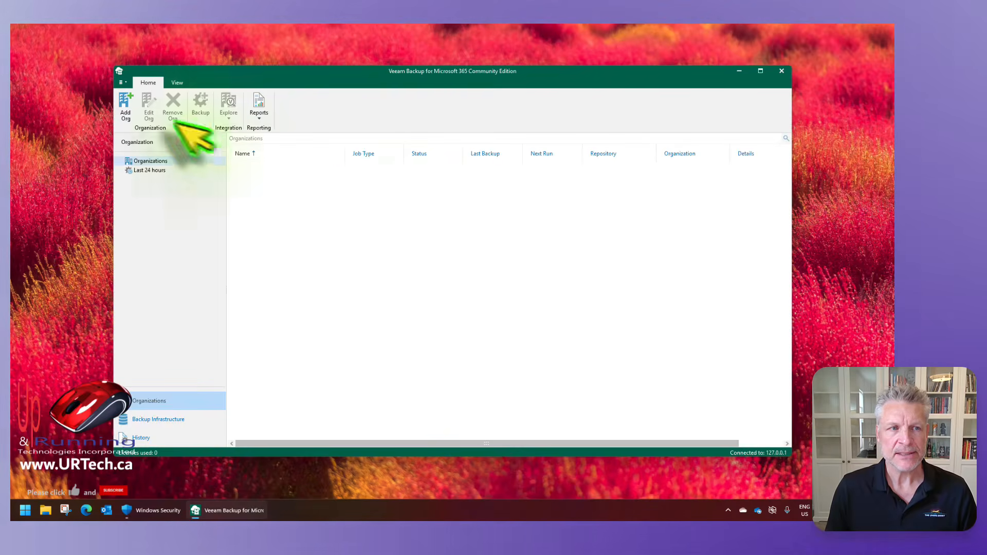
# - Add a Microsoft 365 organization protecting Exchange Online, SharePoint/OneDrive and Teams without chats, using the Default region and Modern authentication
pyautogui.click(126, 103)
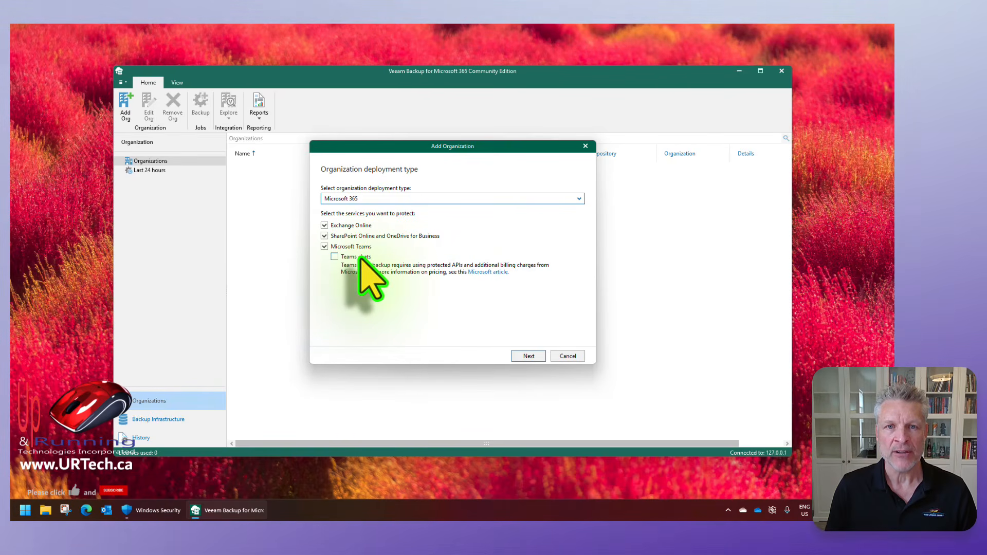
pyautogui.click(528, 356)
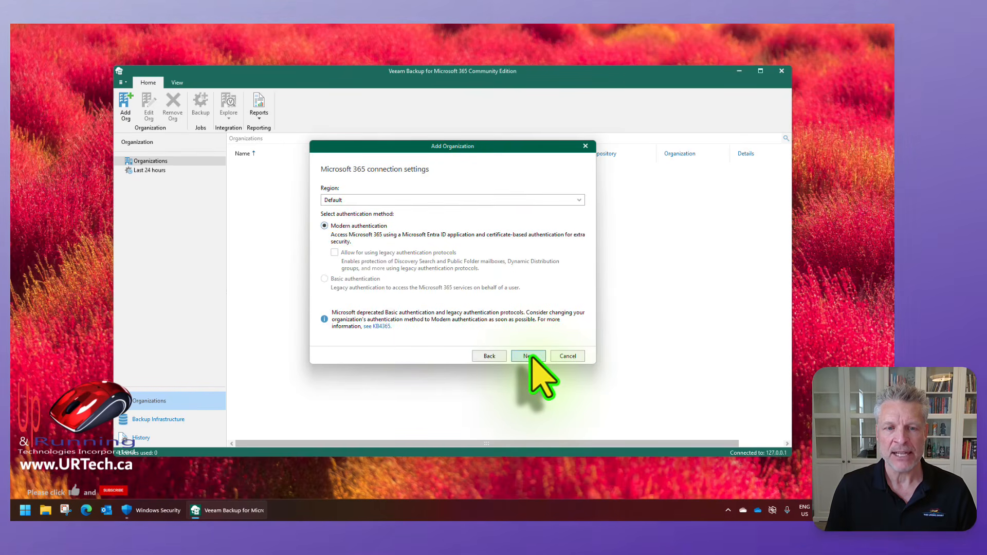
pyautogui.click(348, 200)
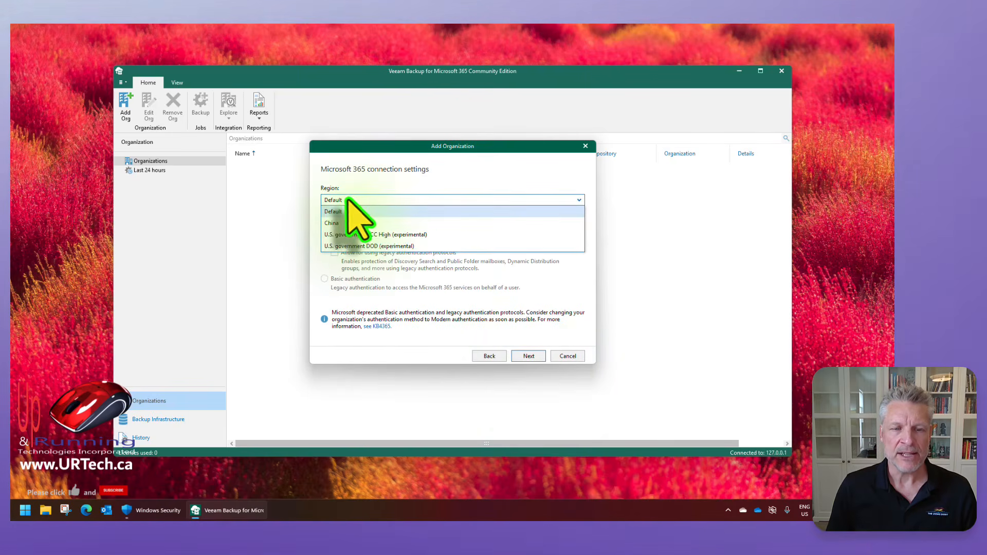
pyautogui.click(342, 211)
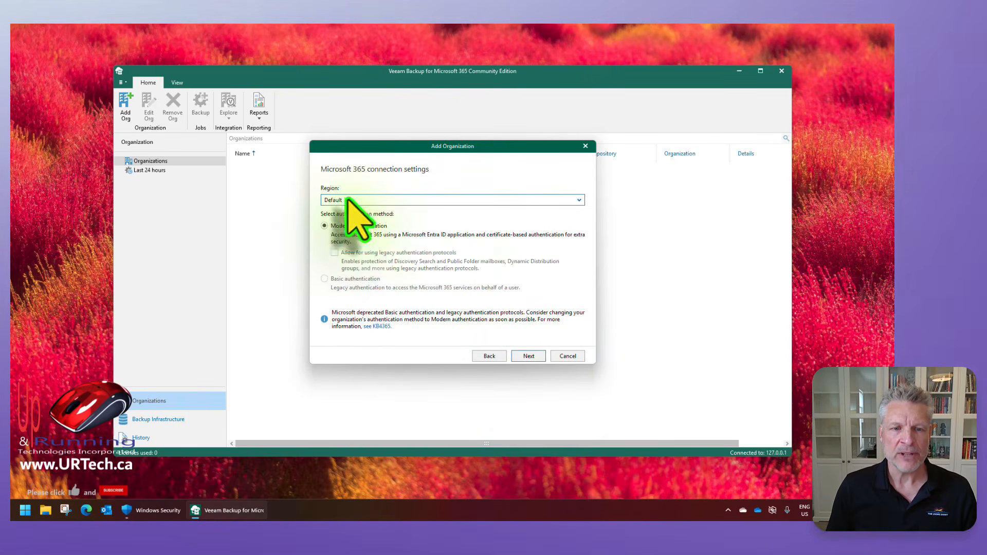
pyautogui.click(528, 356)
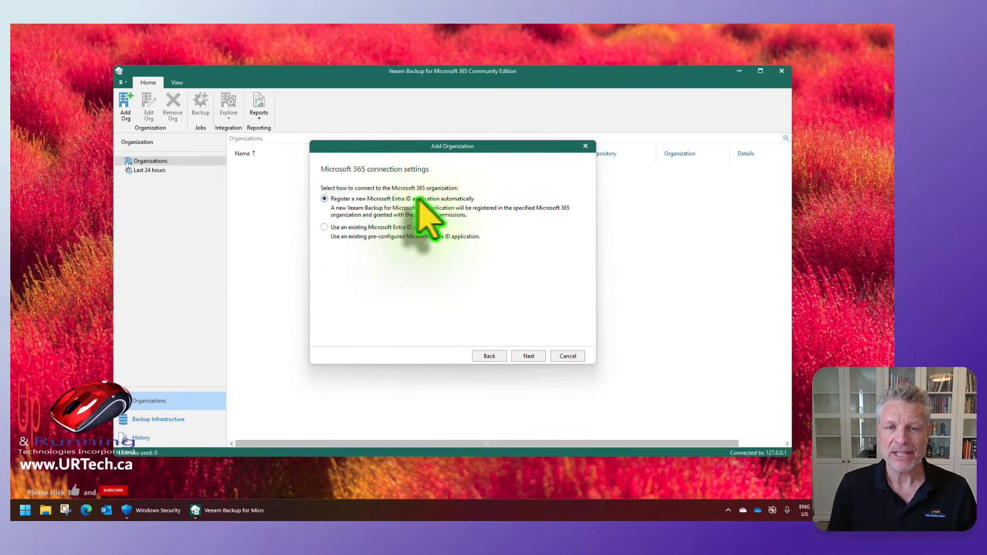
# - Set up automatic registration of a new Entra ID application named "URTechs Veeam AzureAD App" with a new self-signed certificate
pyautogui.click(529, 355)
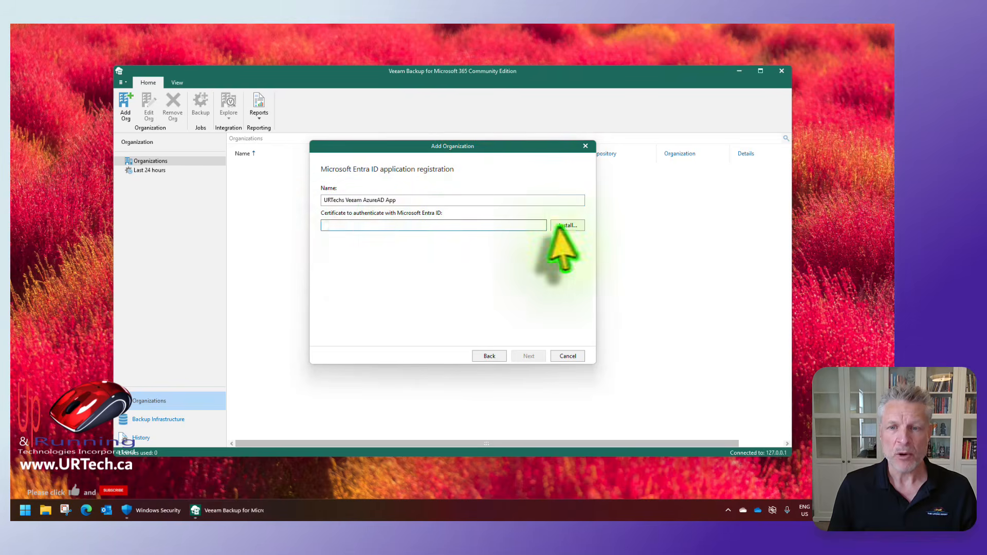
pyautogui.click(565, 225)
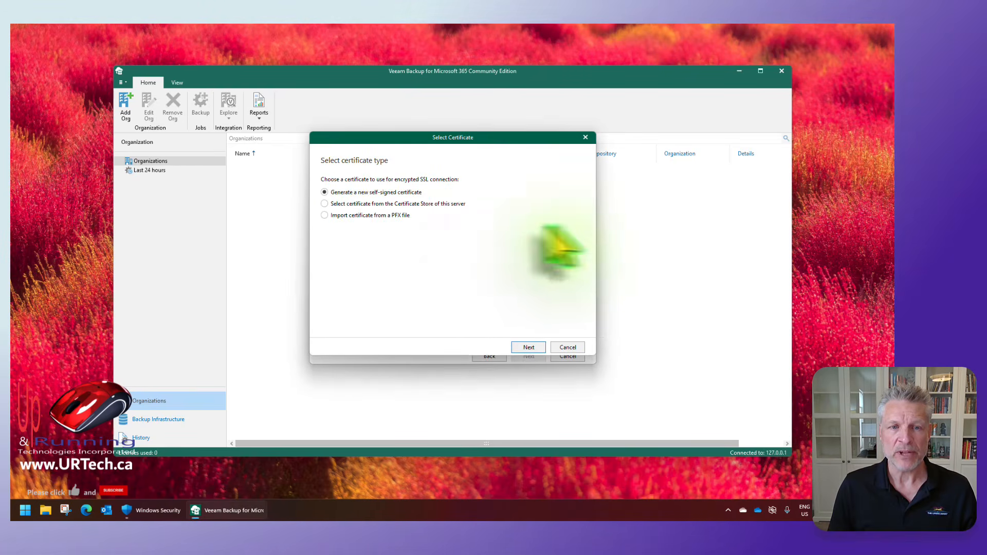
pyautogui.click(527, 348)
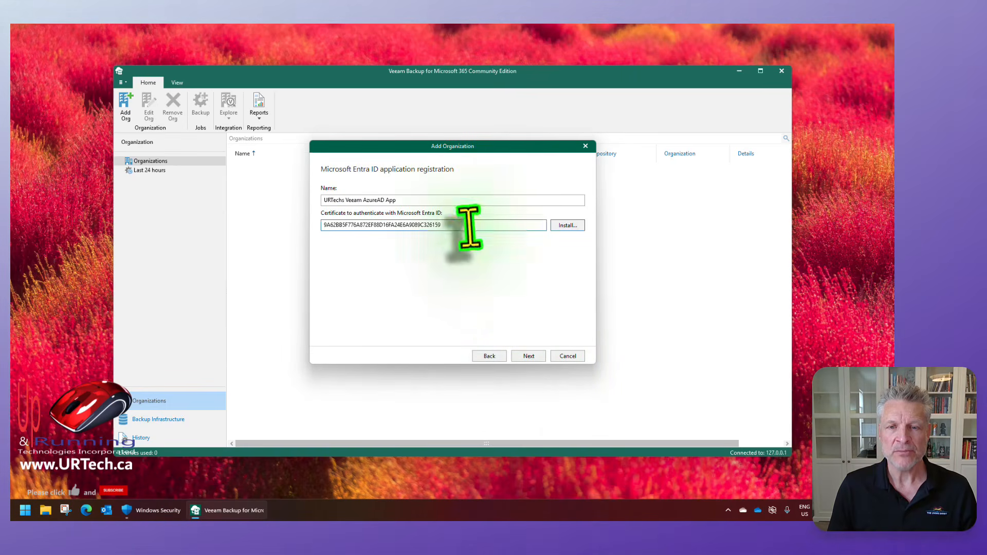
# - Proceed to the Microsoft 365 login and authenticate the organization's account with the device code
pyautogui.click(525, 356)
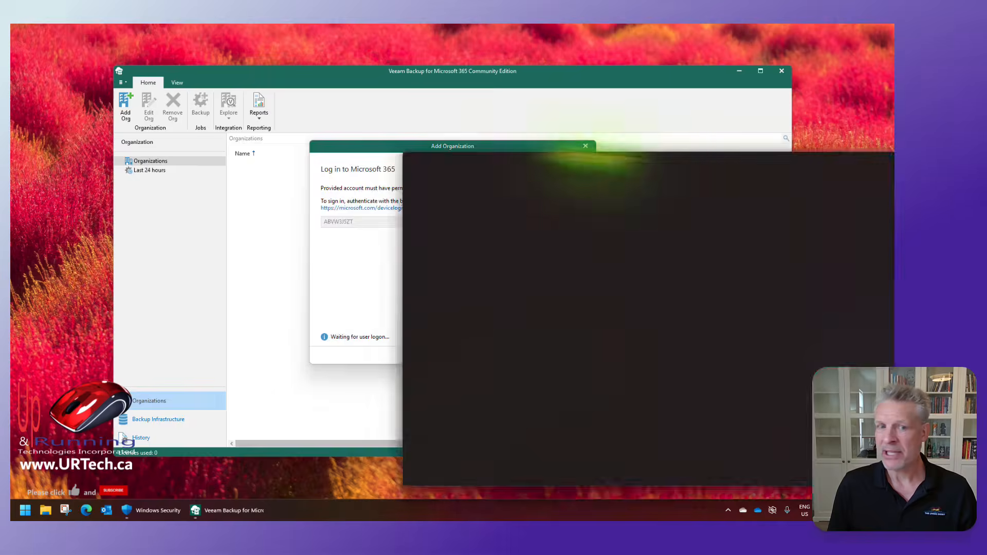
pyautogui.moveTo(602, 156); pyautogui.dragTo(620, 88)
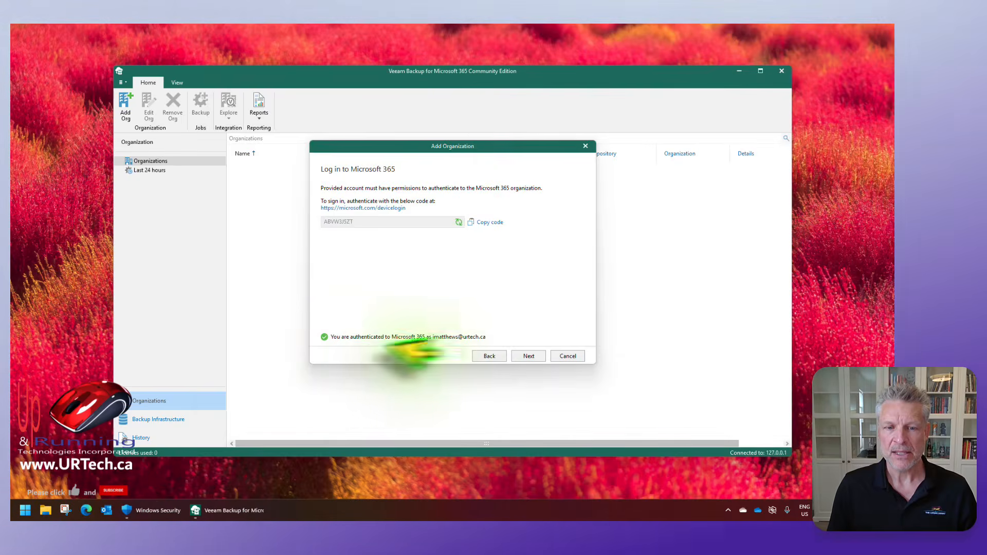
# - Finish adding the authenticated Microsoft 365 organization once its connection and parameters are verified
pyautogui.click(531, 356)
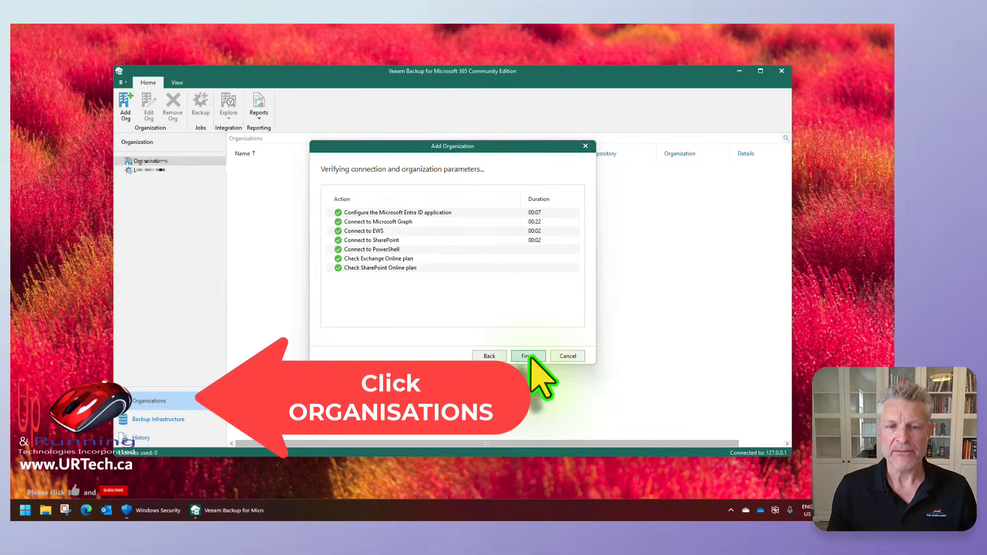
pyautogui.click(529, 356)
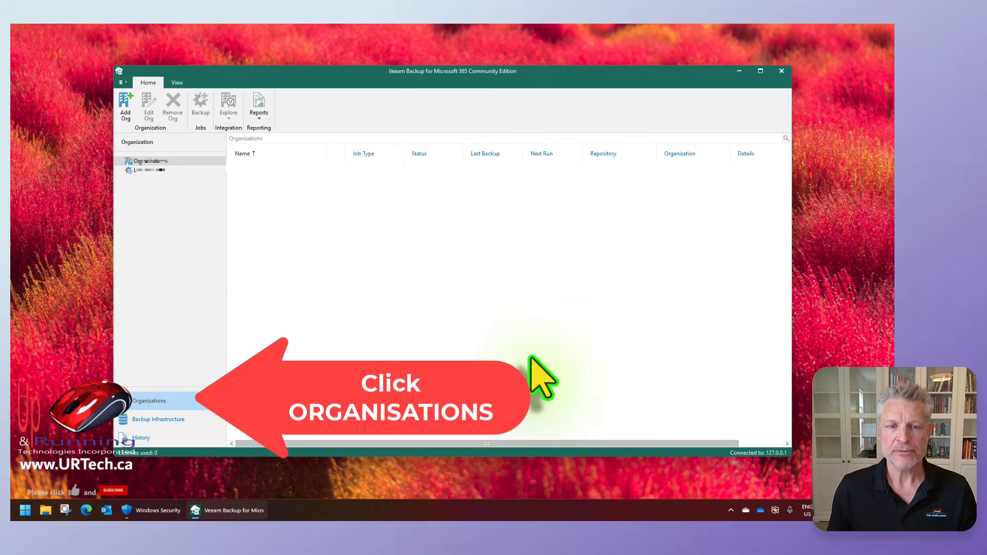
# - Start a new backup repository named "Veeam USB Drive" in the backup infrastructure, with local disk as the target location
pyautogui.click(179, 170)
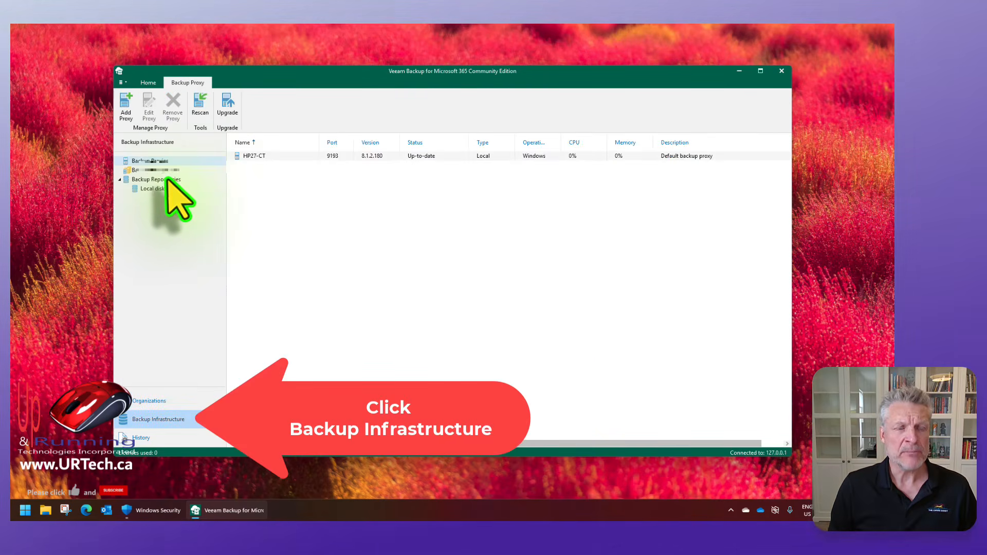
pyautogui.click(166, 180)
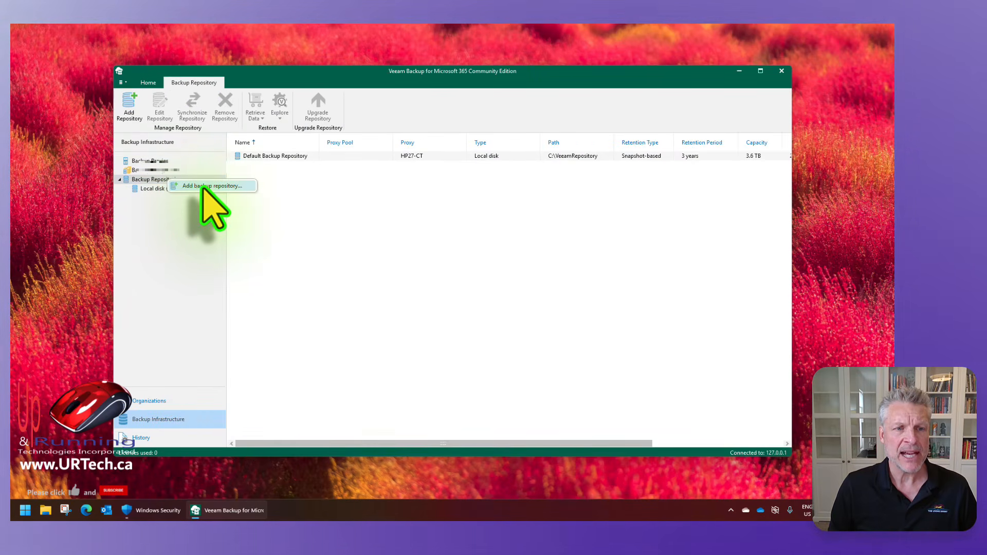
pyautogui.click(202, 186)
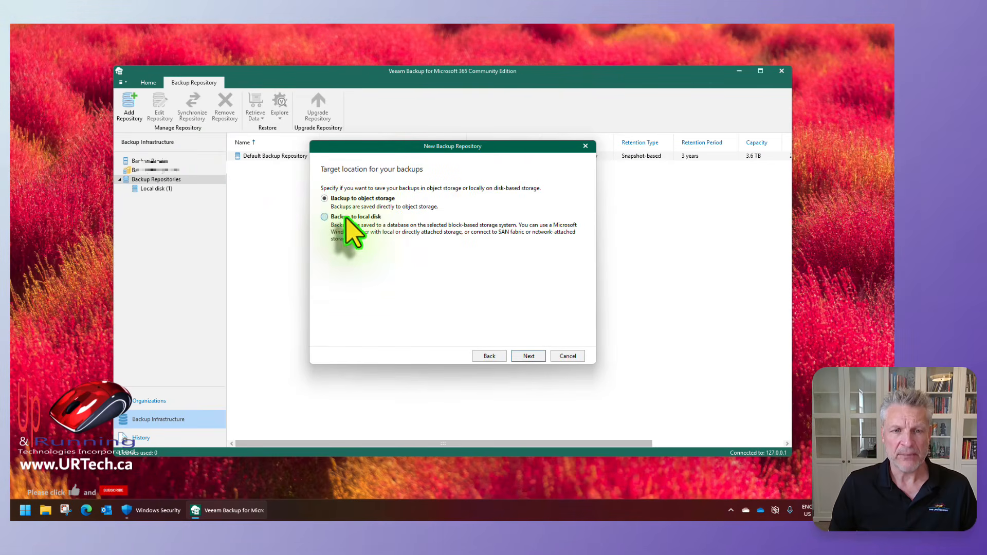
pyautogui.click(334, 217)
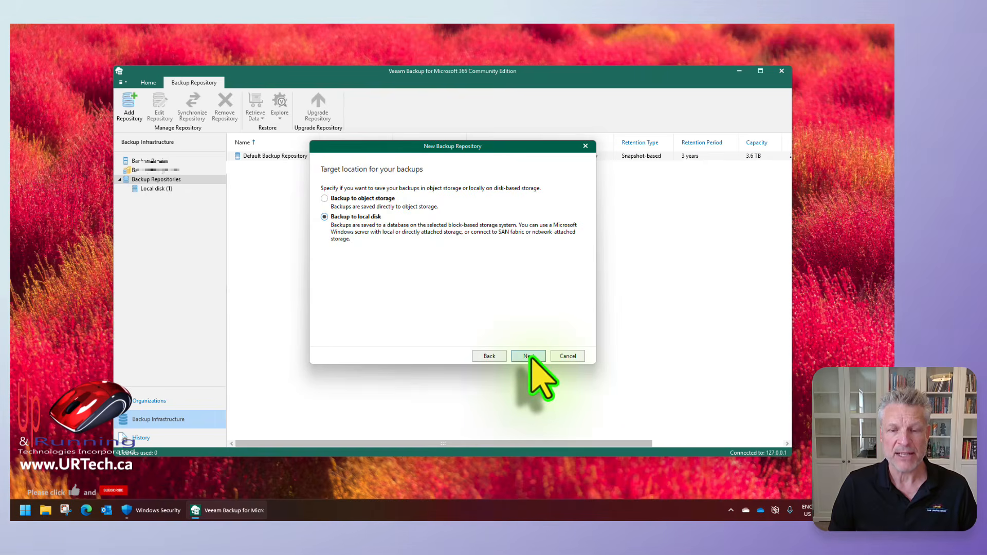
pyautogui.click(529, 356)
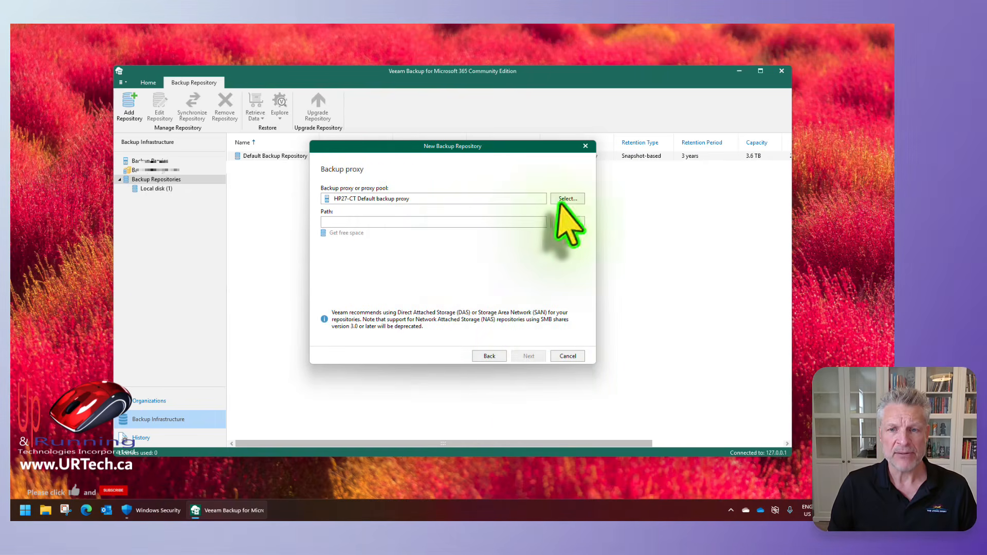
# - Set the repository path to the VeeamM365 folder on the Veeam 5TB USB (D:) drive and accept using it despite possible use by another proxy
pyautogui.click(574, 223)
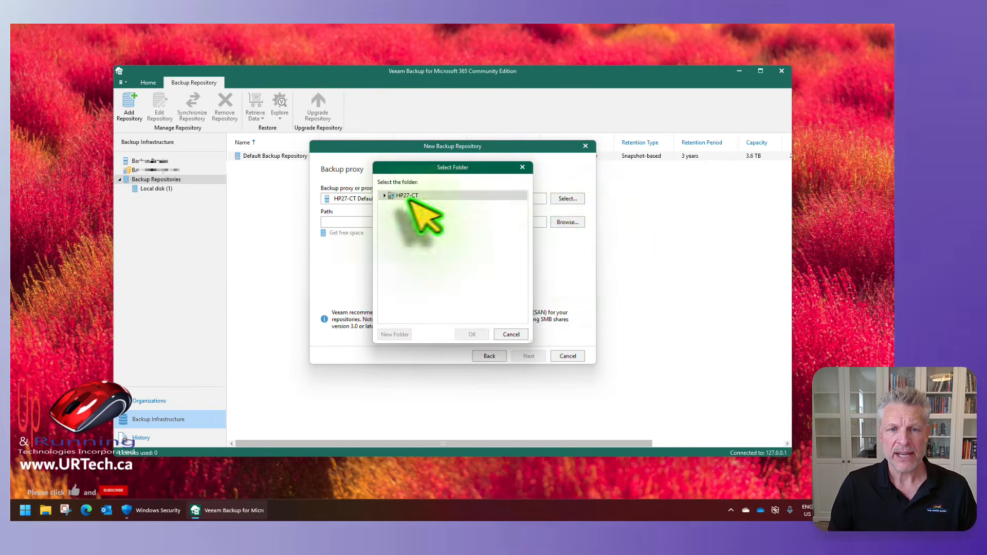
pyautogui.click(384, 195)
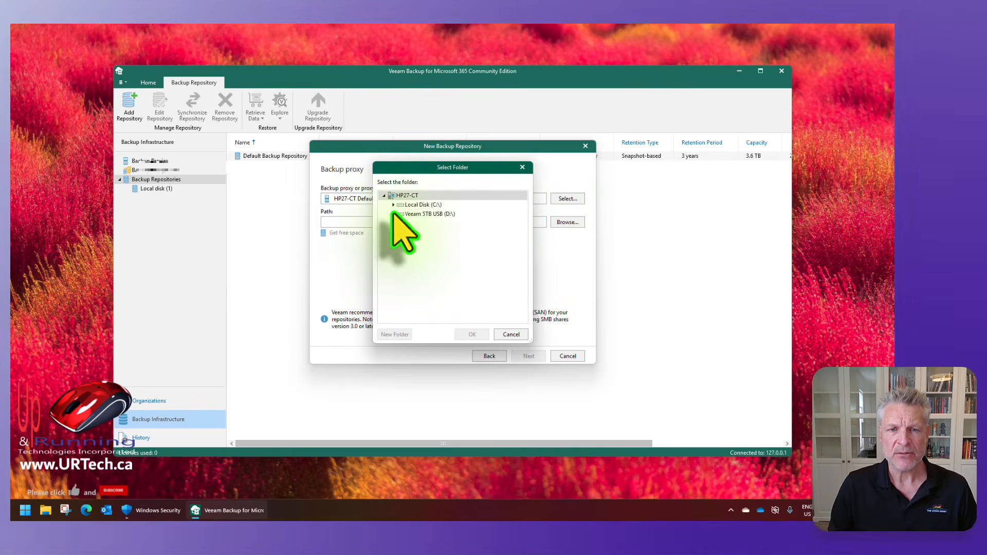
pyautogui.click(393, 213)
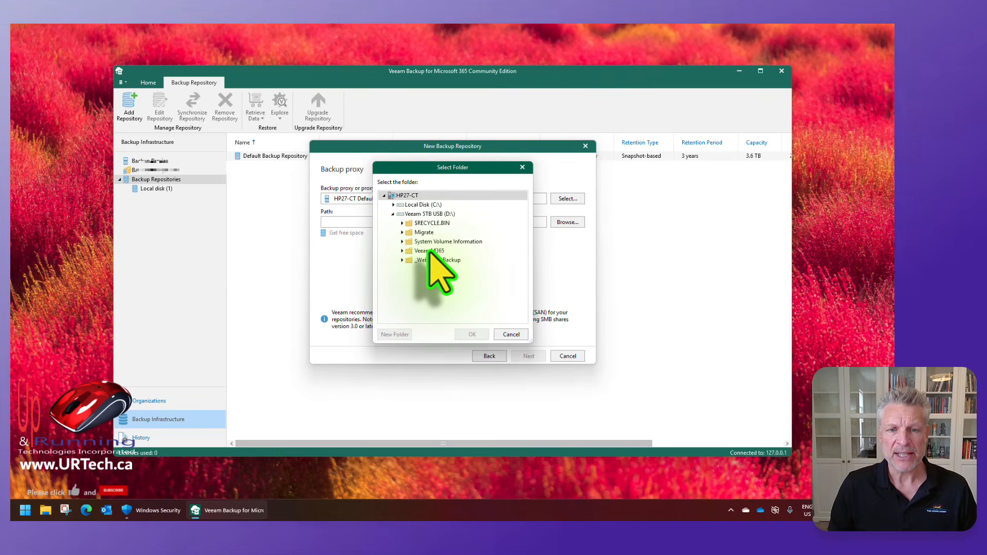
pyautogui.click(429, 250)
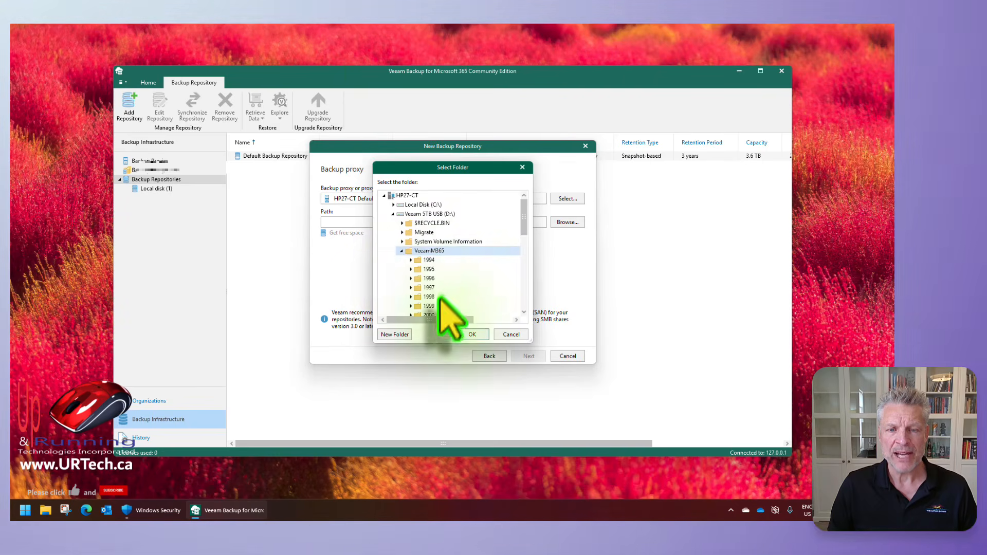
pyautogui.moveTo(525, 212)
pyautogui.mouseDown()
pyautogui.moveTo(529, 287)
pyautogui.moveTo(545, 284)
pyautogui.moveTo(529, 211)
pyautogui.mouseUp()
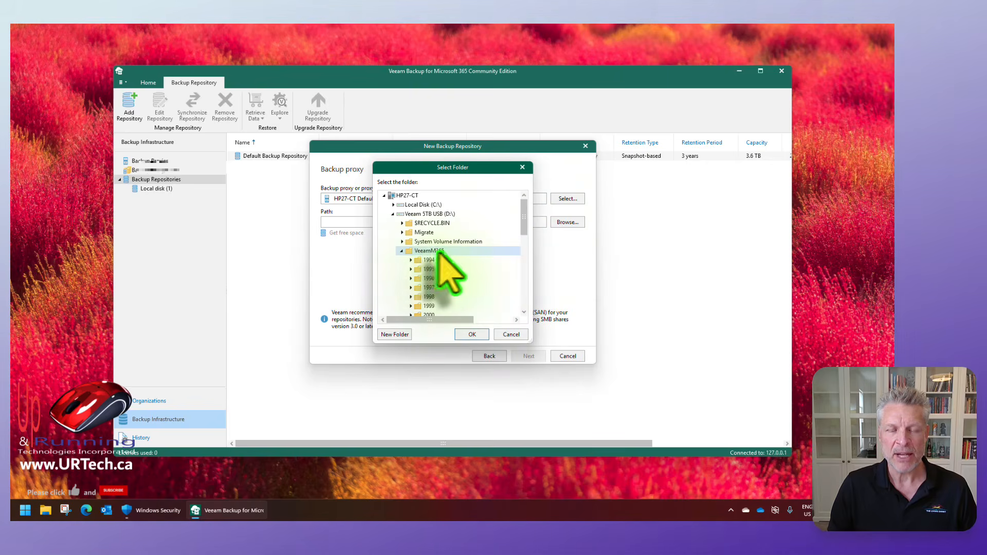
pyautogui.click(468, 334)
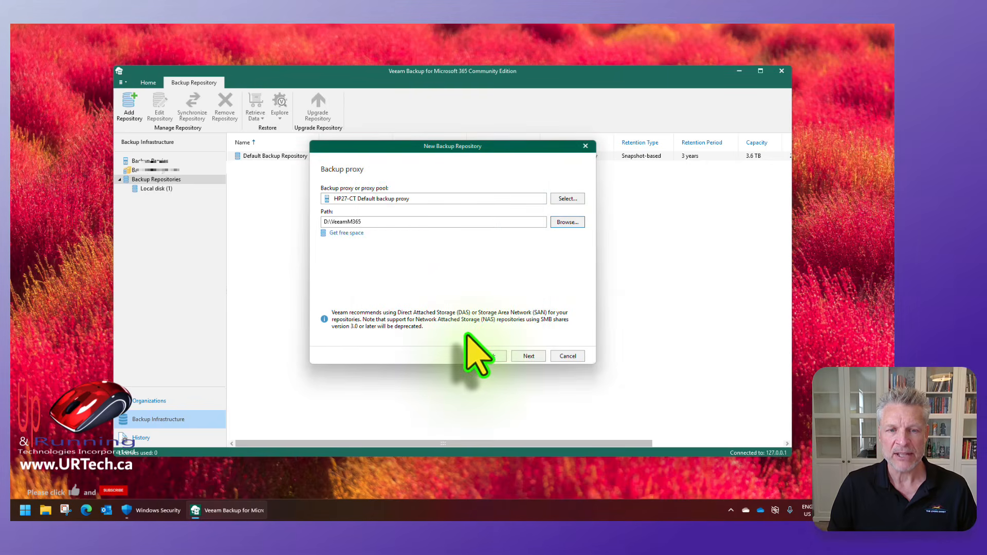
pyautogui.click(528, 356)
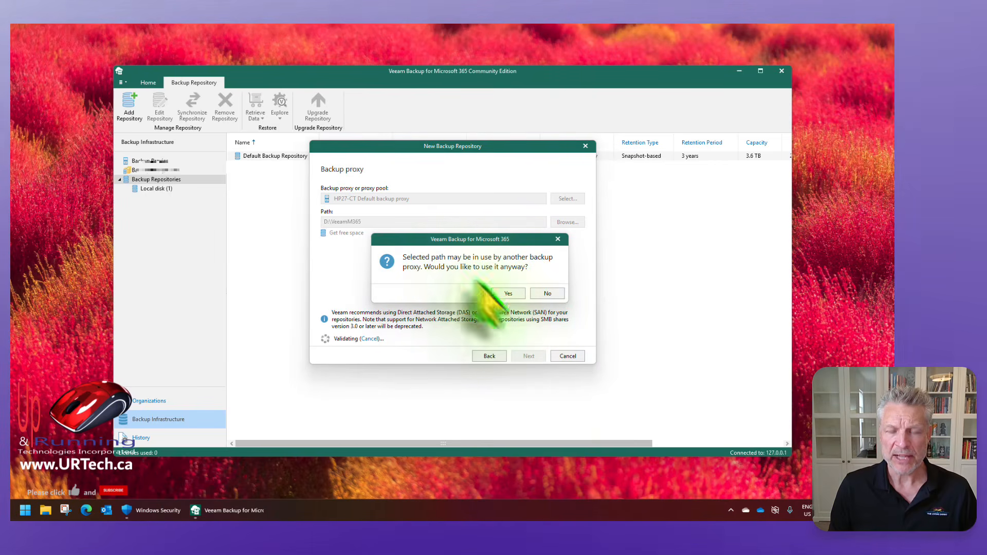
pyautogui.click(508, 294)
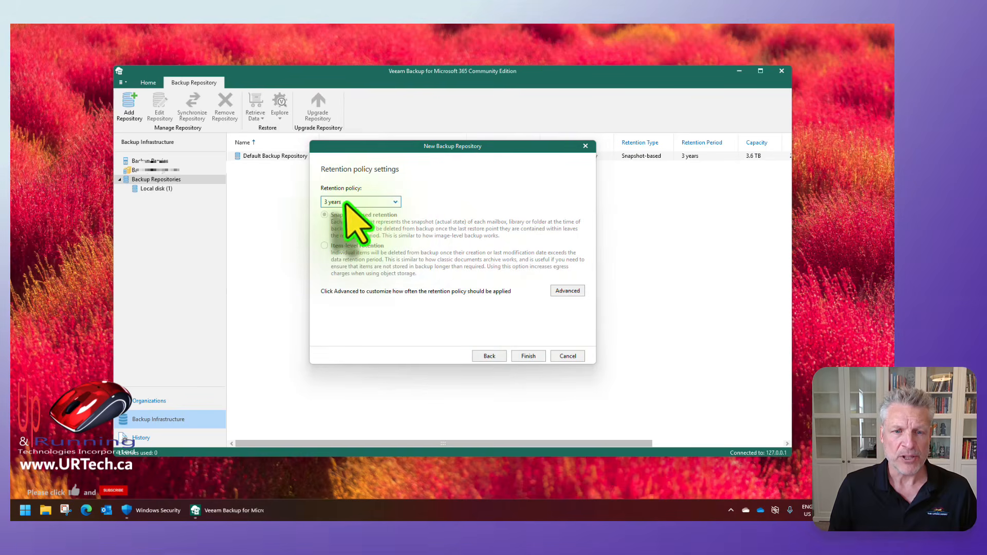
# - Set the repository's retention policy to Keep forever and finish creating it
pyautogui.click(360, 203)
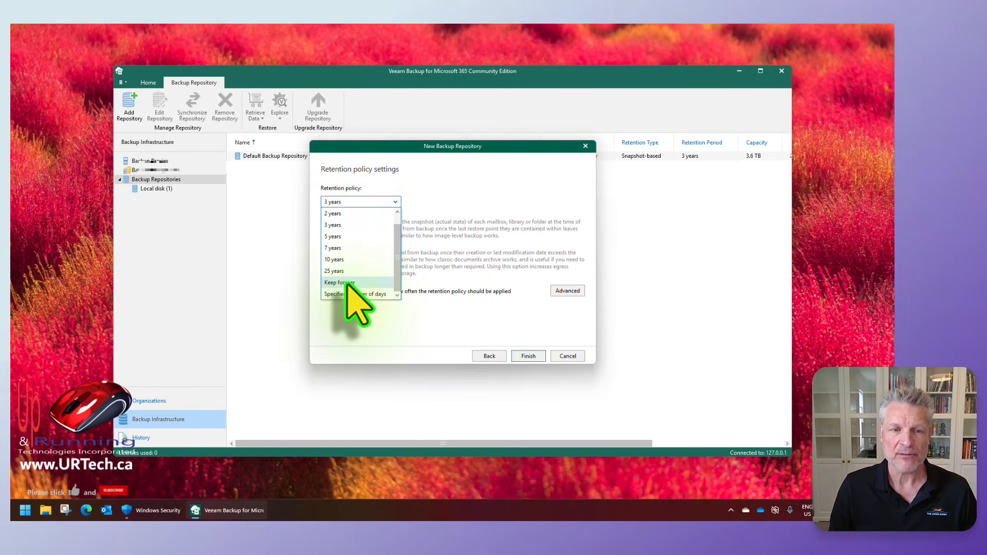
pyautogui.click(348, 283)
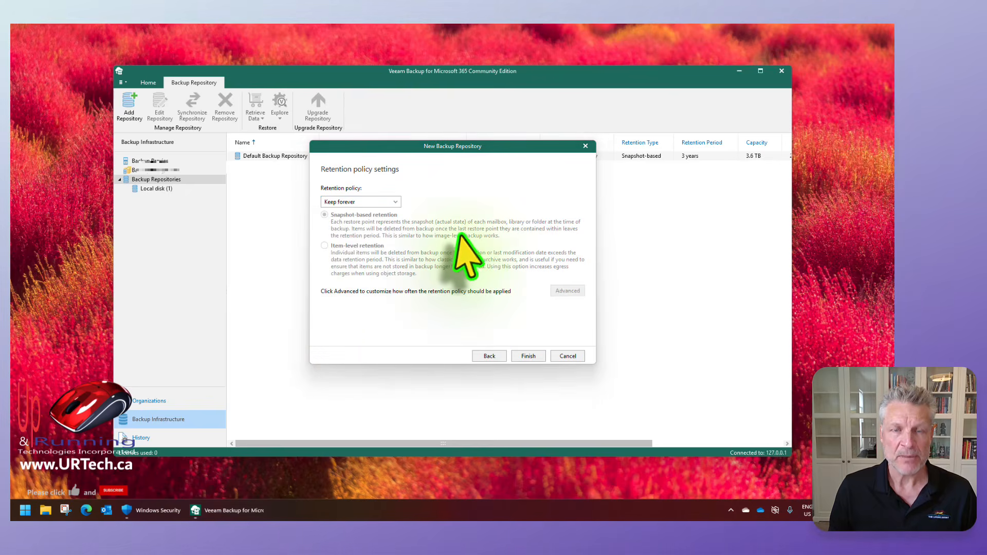
pyautogui.click(529, 357)
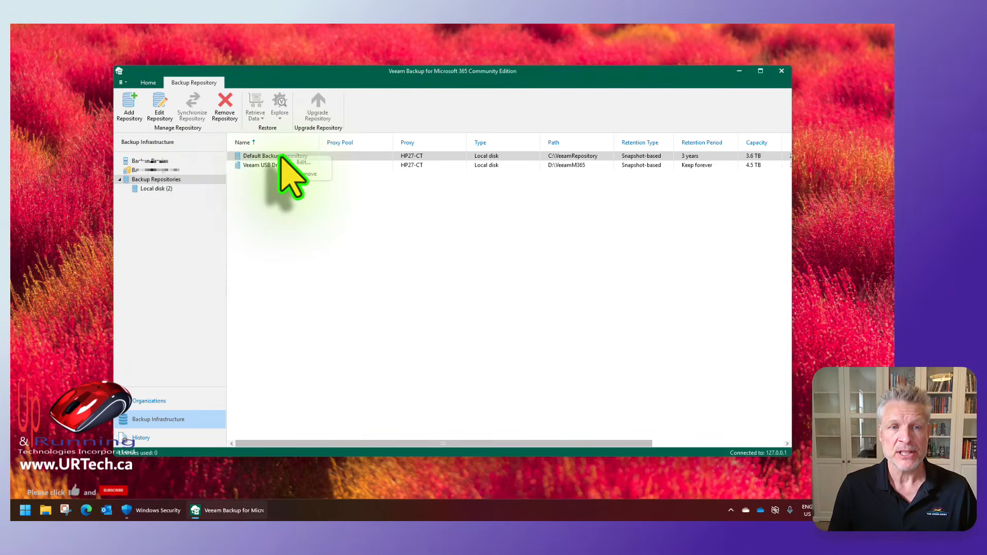
# - Remove the Default Backup Repository, keeping only the USB drive repository
pyautogui.rightClick(280, 156)
pyautogui.click(309, 175)
pyautogui.click(491, 286)
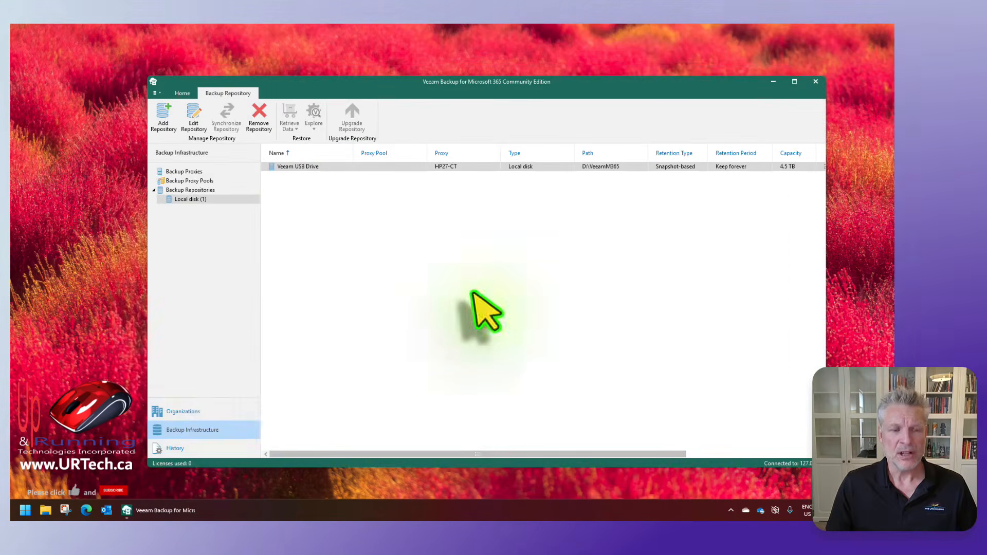
# - Go to the organization and review which Exchange, SharePoint, OneDrive and Teams backup states can be explored
pyautogui.click(186, 413)
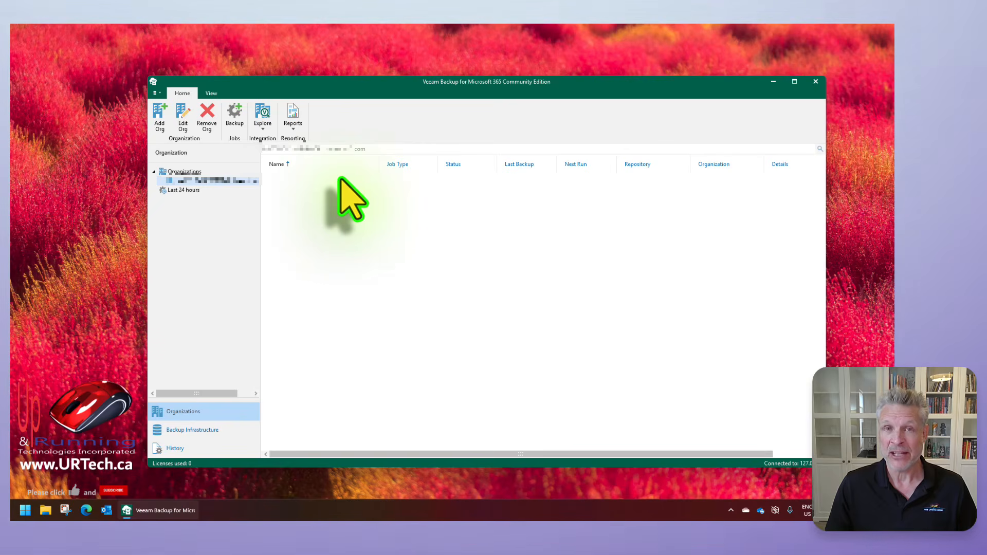
pyautogui.click(262, 115)
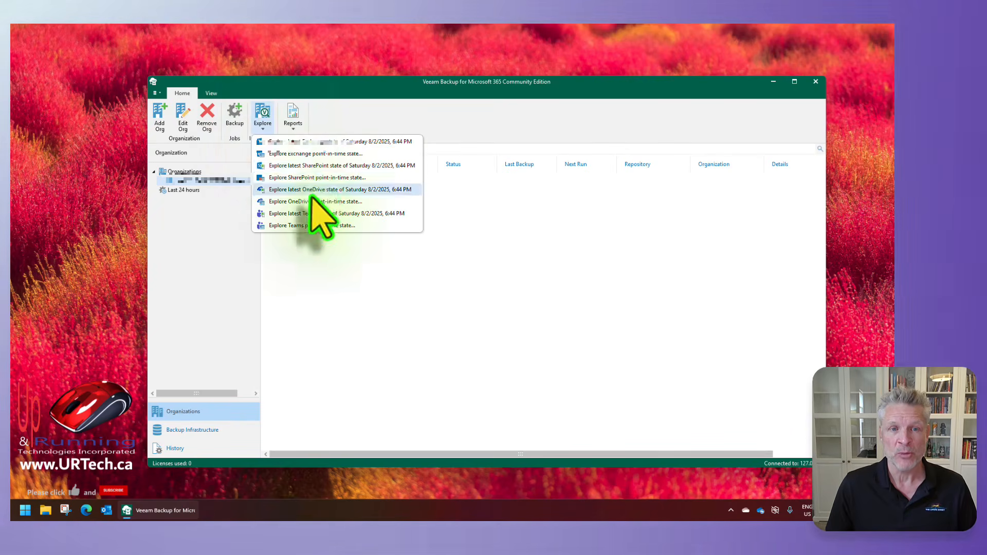
pyautogui.click(497, 201)
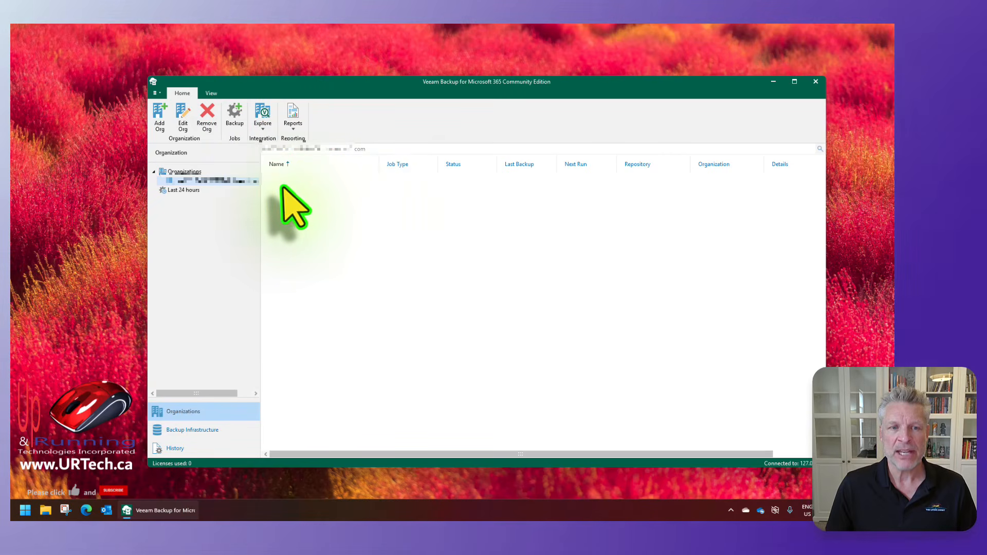
# - Set up a new backup job for the organization named "URTech Veeam Backup Job - Aug2025" that backs up the entire organization
pyautogui.rightClick(243, 181)
pyautogui.click(266, 189)
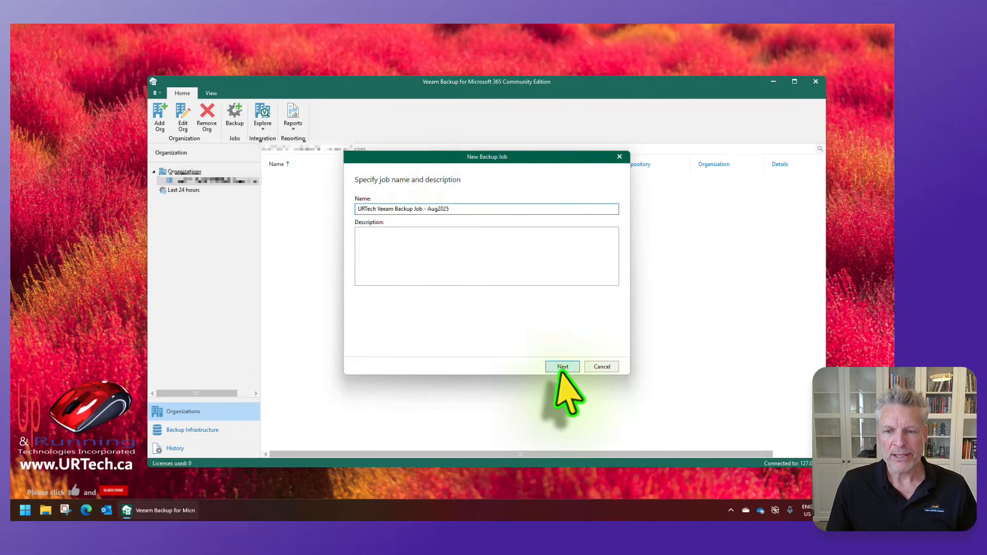
pyautogui.click(561, 368)
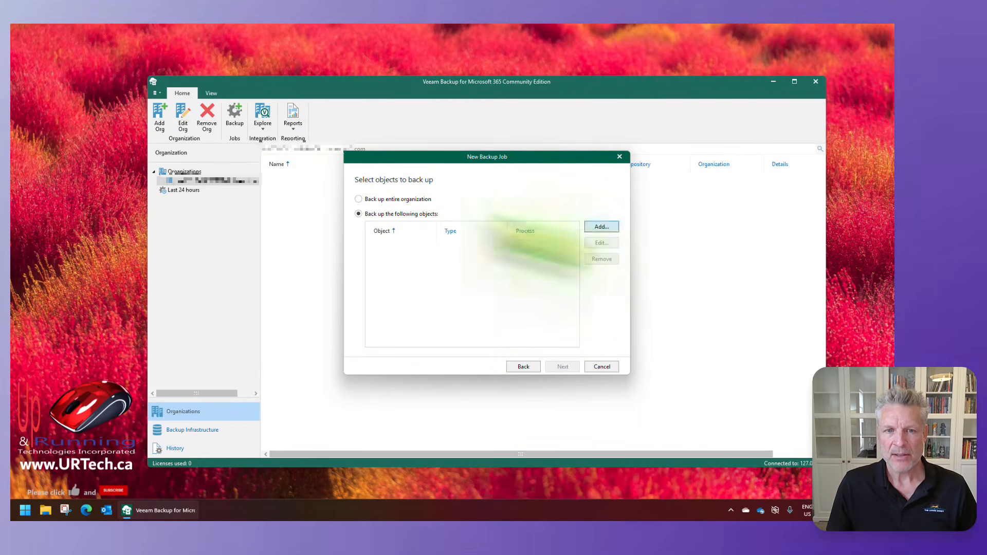
pyautogui.click(358, 199)
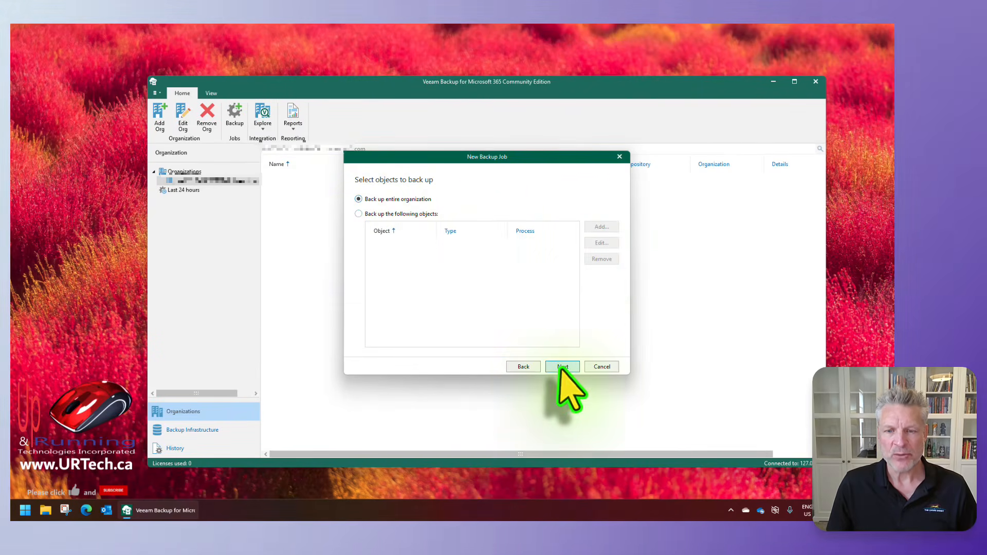
pyautogui.click(359, 214)
pyautogui.click(600, 227)
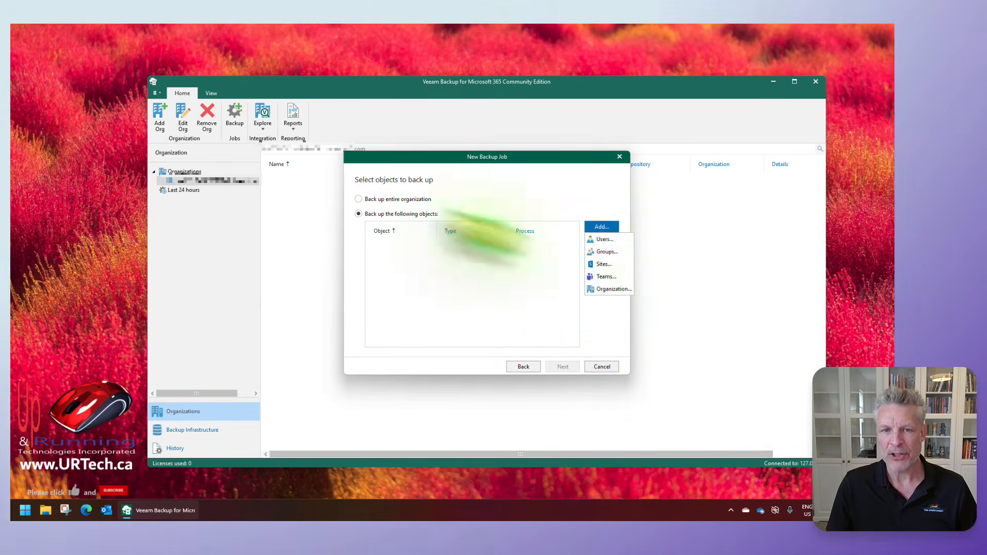
pyautogui.click(404, 201)
pyautogui.click(403, 202)
pyautogui.click(563, 367)
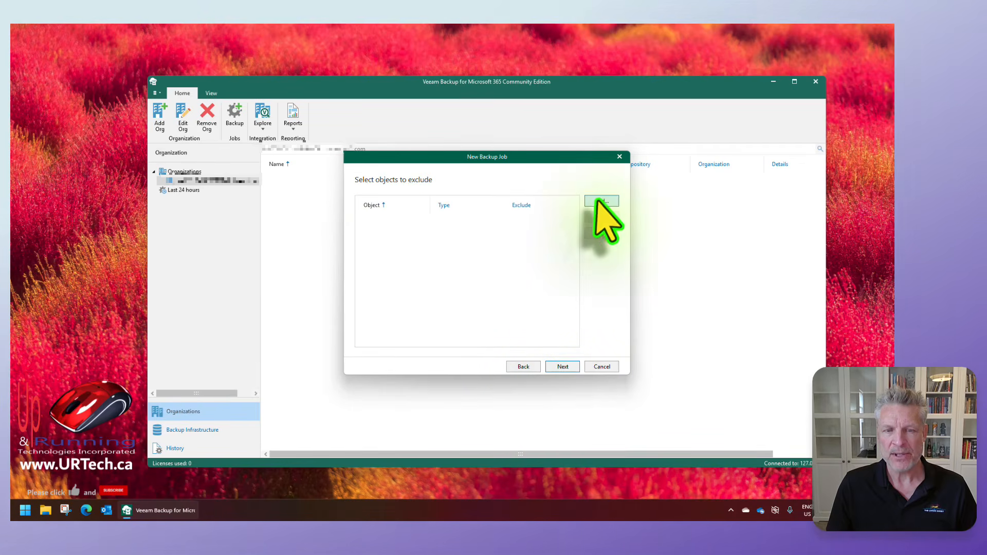
# - Leave the job's exclusion list empty and accept Veeam USB Drive as its backup repository
pyautogui.click(599, 201)
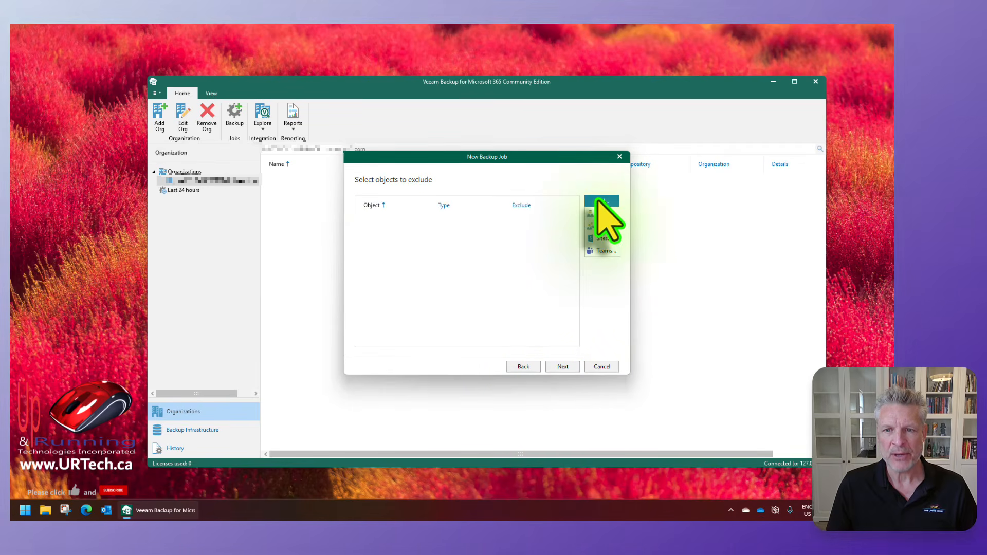
pyautogui.click(582, 183)
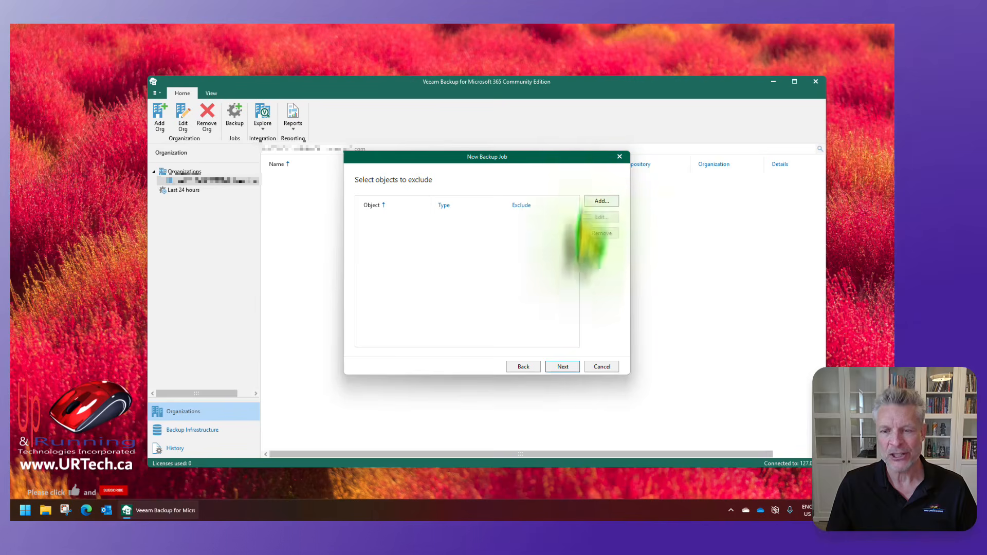
pyautogui.click(562, 366)
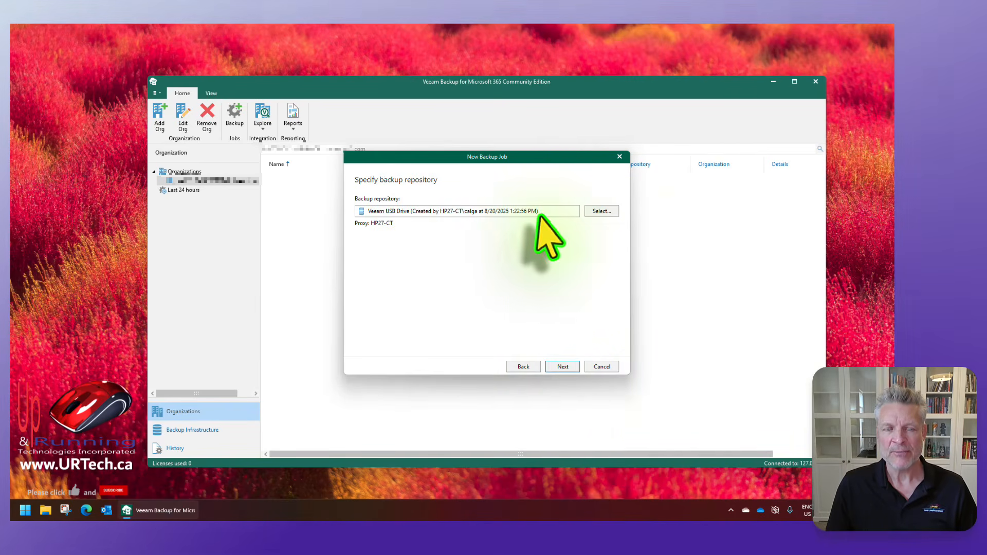
pyautogui.click(562, 368)
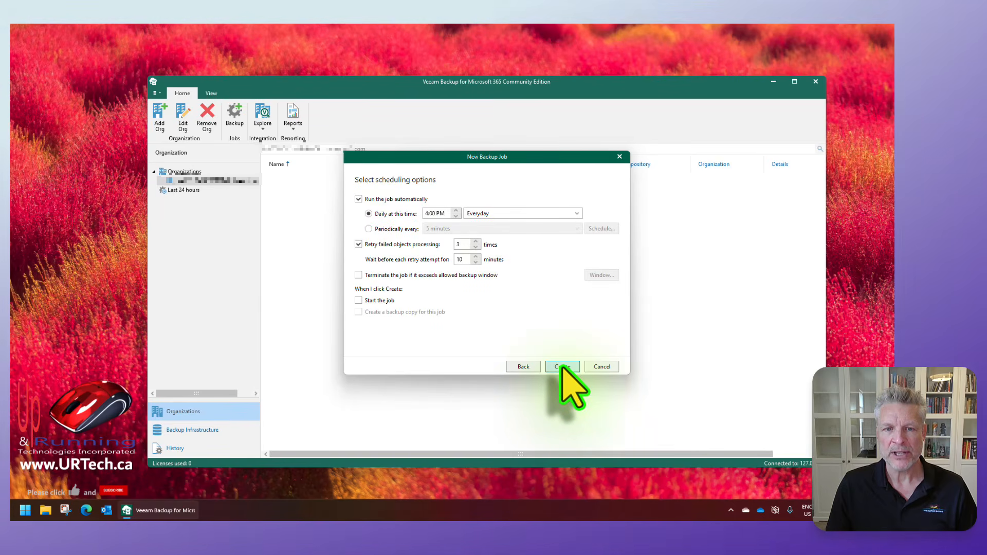
# - Turn off the job's automatic run and set the wait before each retry attempt to 1 minute
pyautogui.click(358, 199)
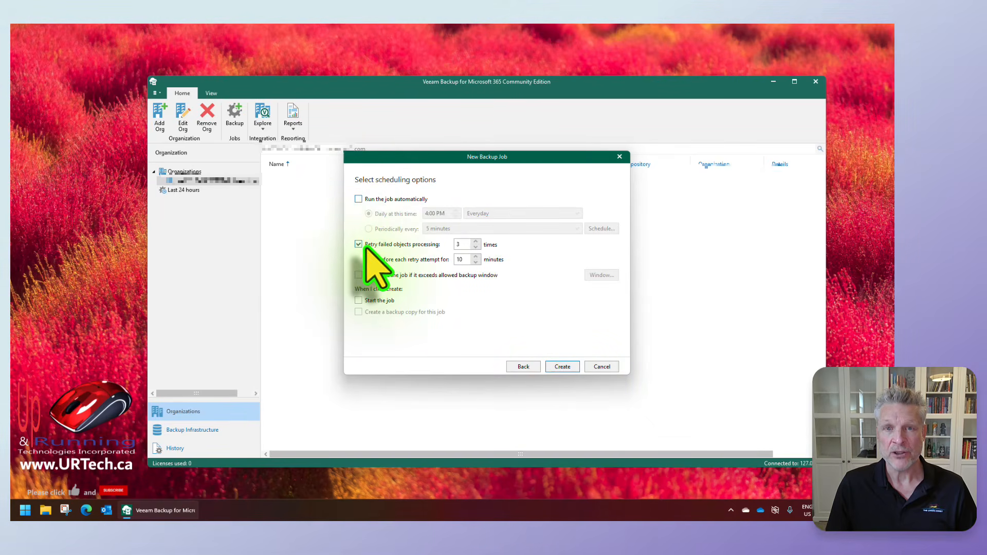
pyautogui.click(465, 260)
pyautogui.press('BackSpace')
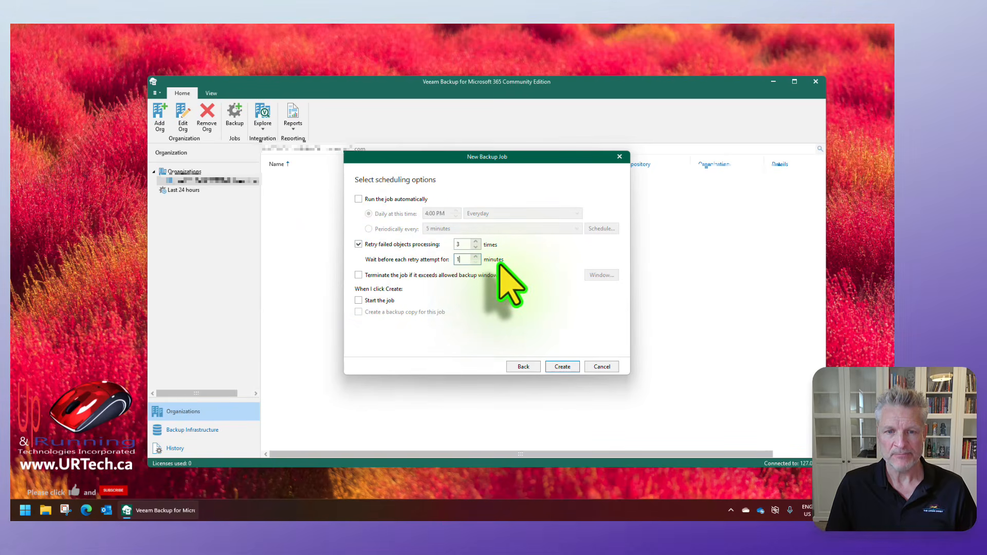
# - Create the backup job and start it manually
pyautogui.click(562, 365)
pyautogui.rightClick(295, 177)
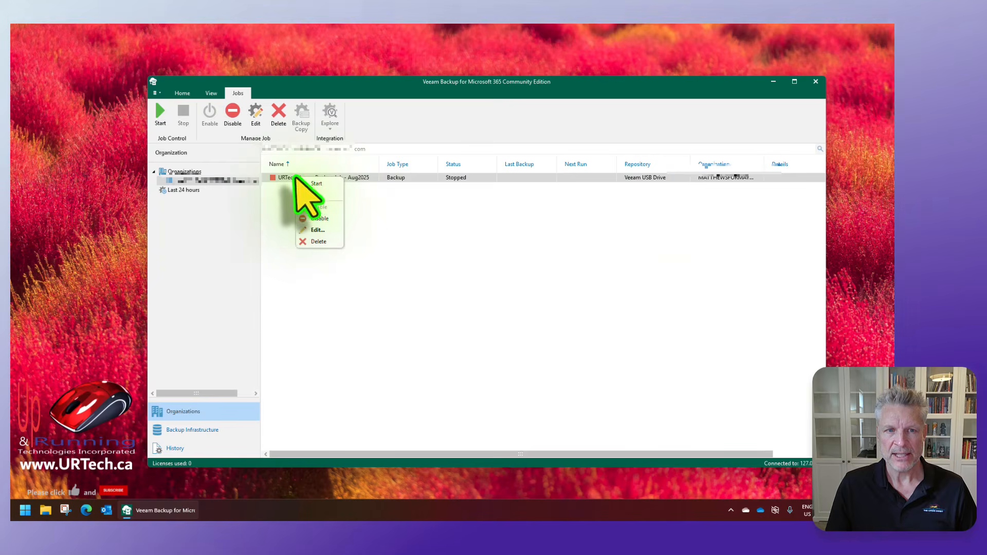
pyautogui.click(316, 183)
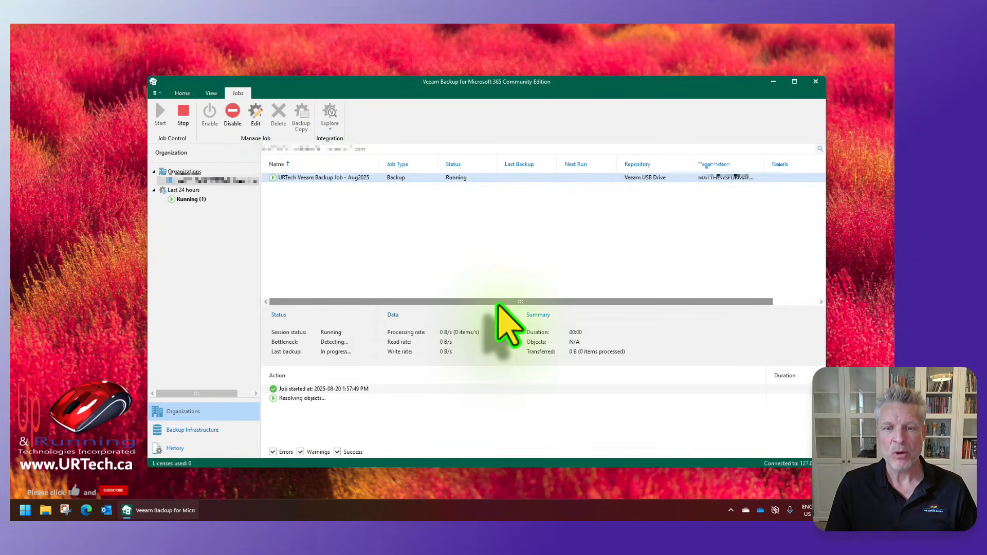
# - Enlarge the backup job's action log and examine the logged actions and their durations
pyautogui.moveTo(499, 306); pyautogui.dragTo(486, 227)
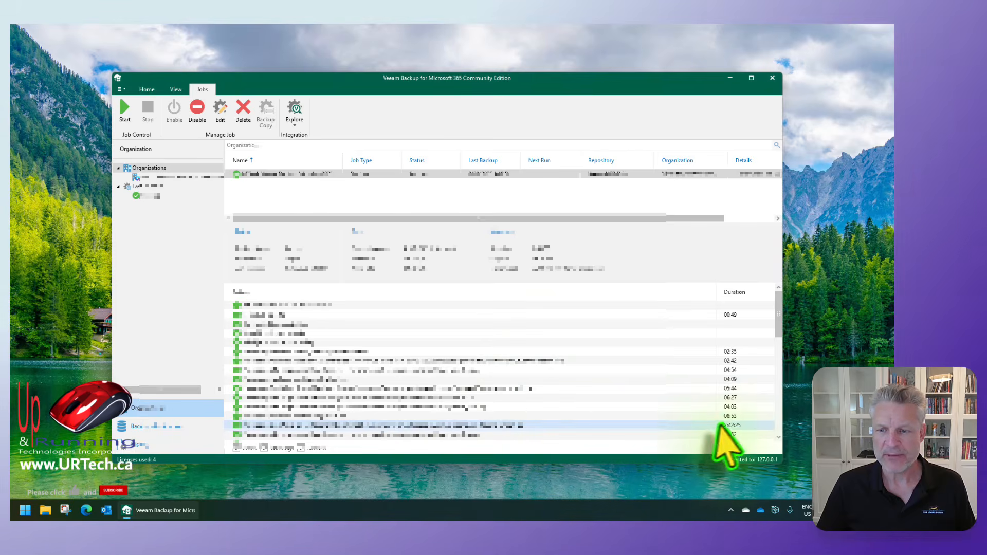
pyautogui.moveTo(782, 302); pyautogui.dragTo(780, 338)
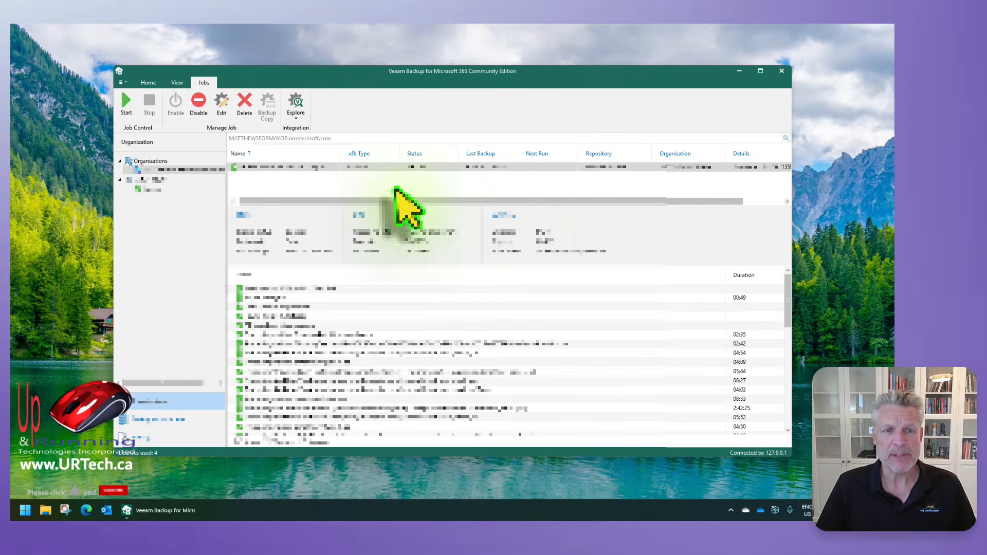
pyautogui.rightClick(331, 168)
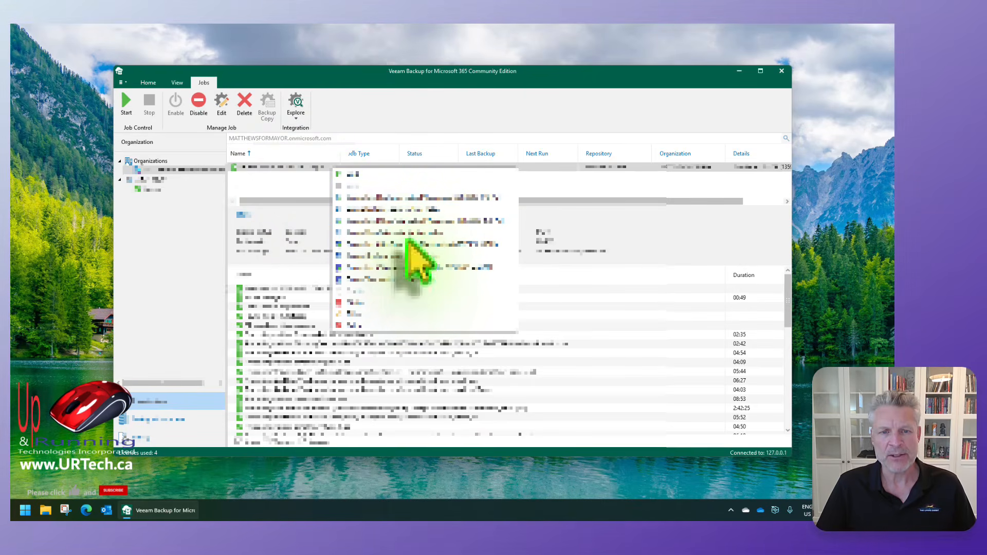
pyautogui.click(409, 254)
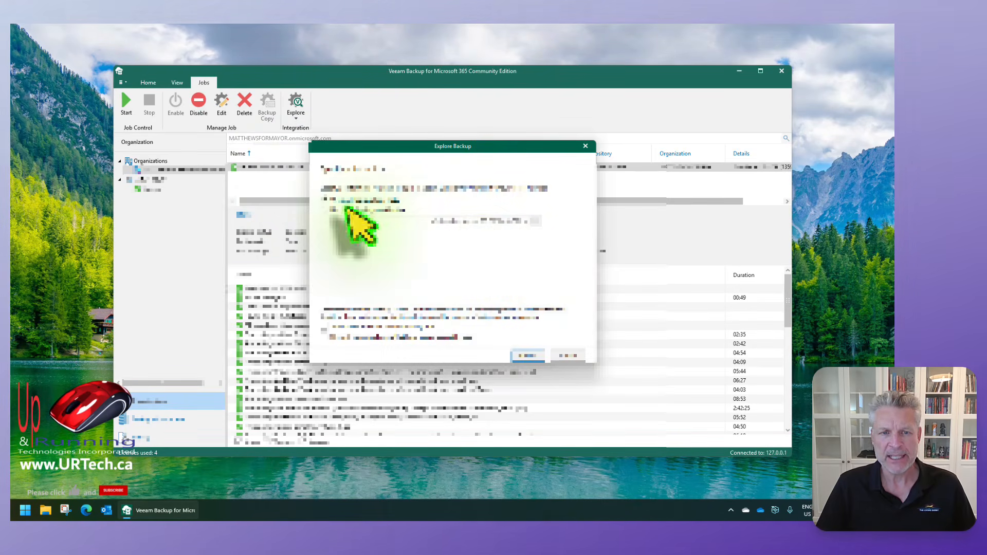
pyautogui.click(535, 221)
pyautogui.click(468, 237)
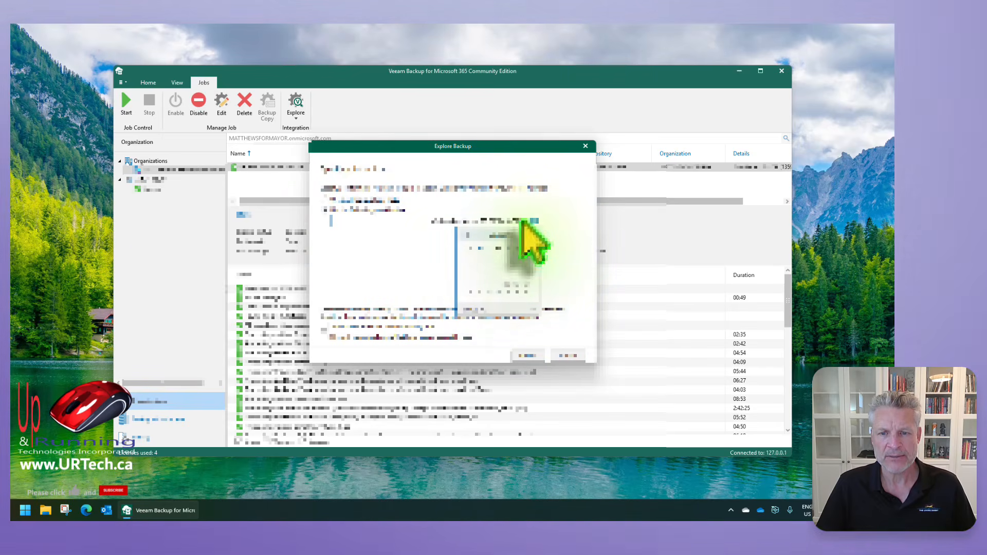
pyautogui.click(567, 356)
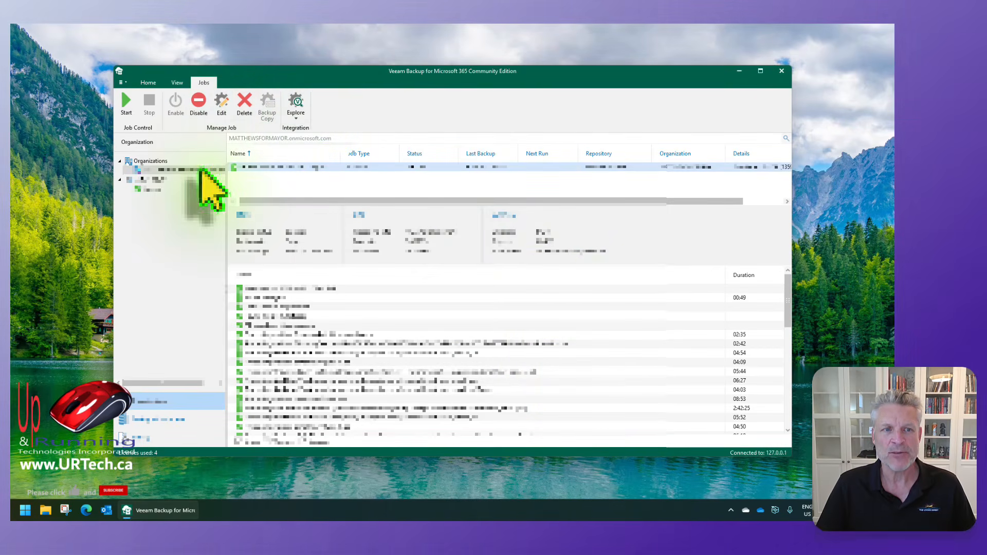
# - Open the organization's backup in Veeam Explorer for Microsoft OneDrive for Business, using May 3, 2025 as the point in time
pyautogui.click(204, 170)
pyautogui.rightClick(204, 170)
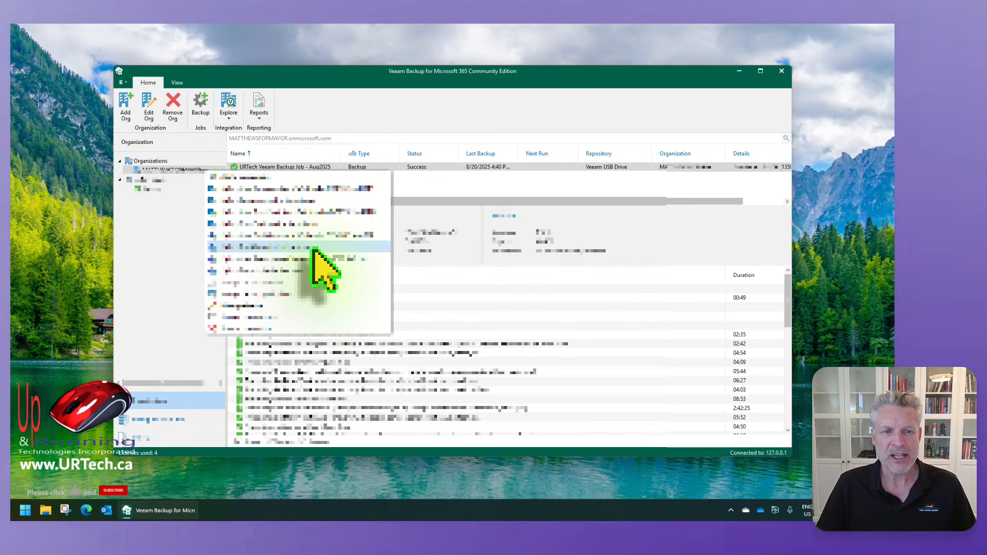
pyautogui.click(311, 248)
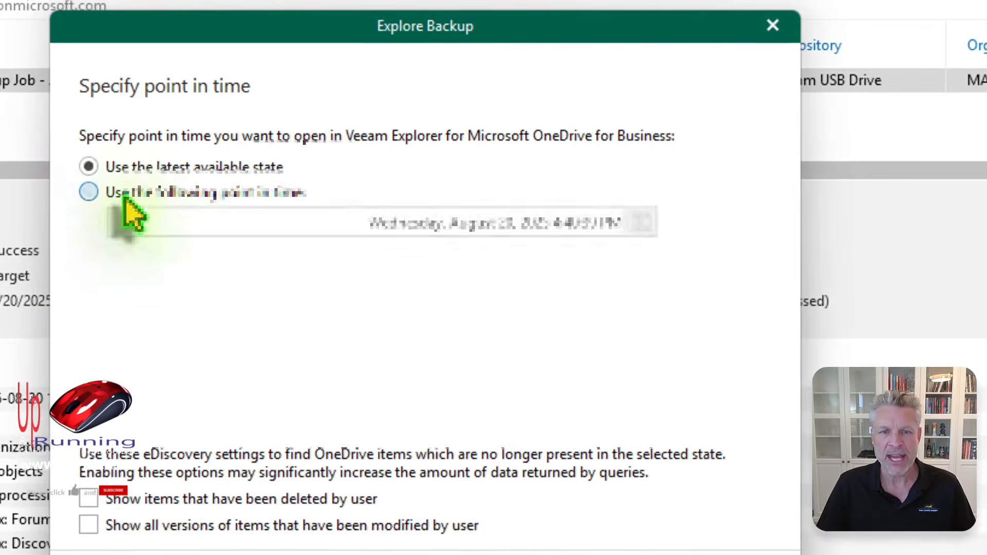
pyautogui.click(334, 210)
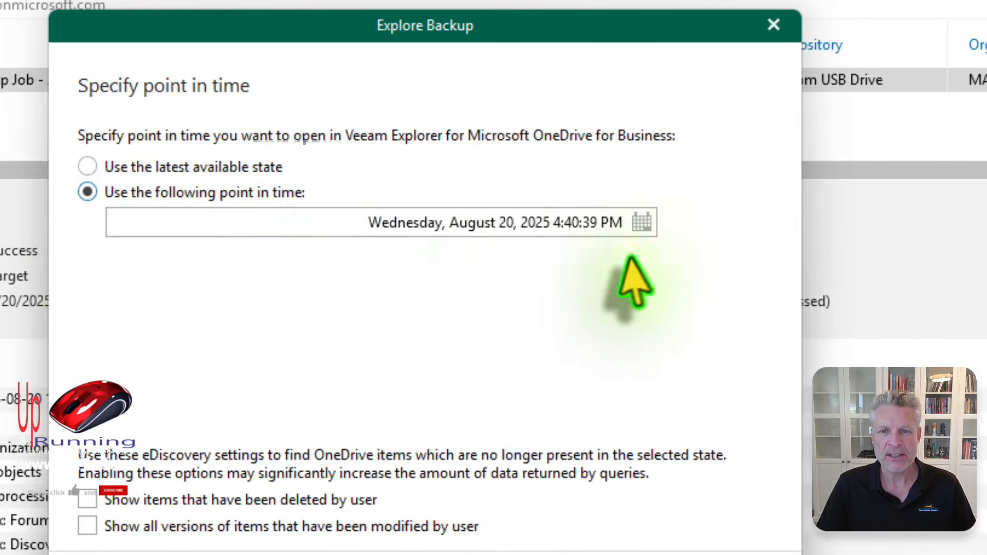
pyautogui.click(641, 222)
pyautogui.click(462, 260)
pyautogui.click(461, 259)
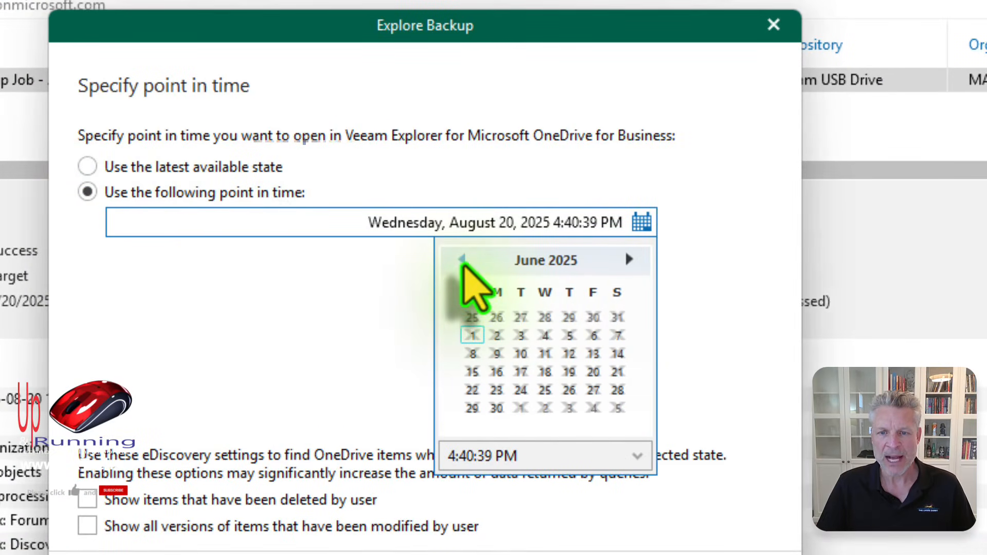
pyautogui.click(461, 259)
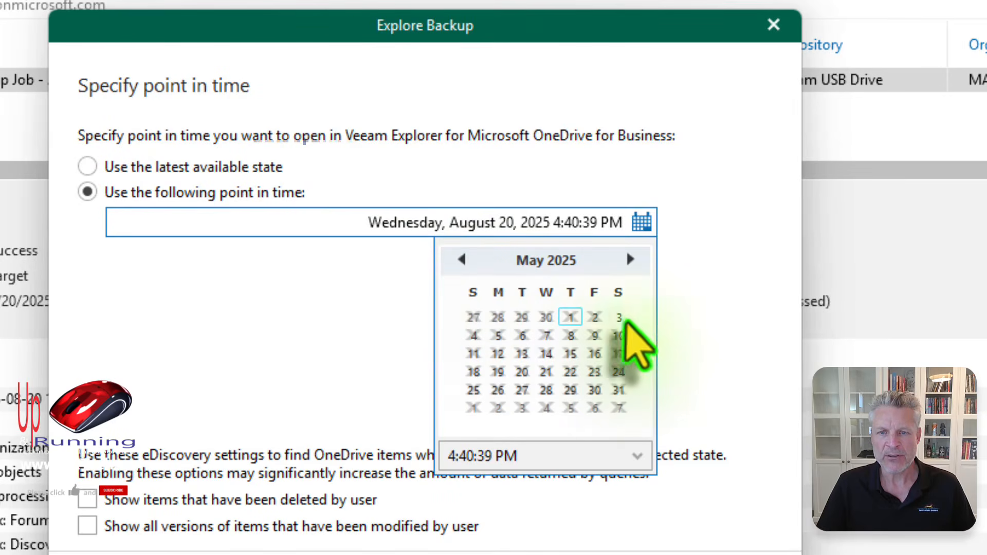
pyautogui.click(618, 316)
pyautogui.click(645, 554)
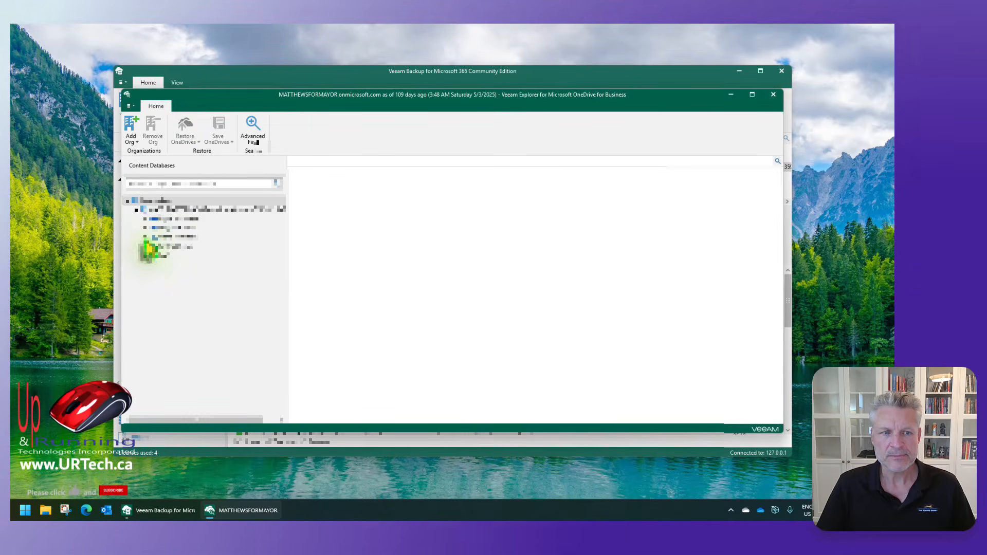
# - Expand the fourth account's OneDrive in the content databases and browse into its Commodore folder
pyautogui.click(146, 248)
pyautogui.click(165, 304)
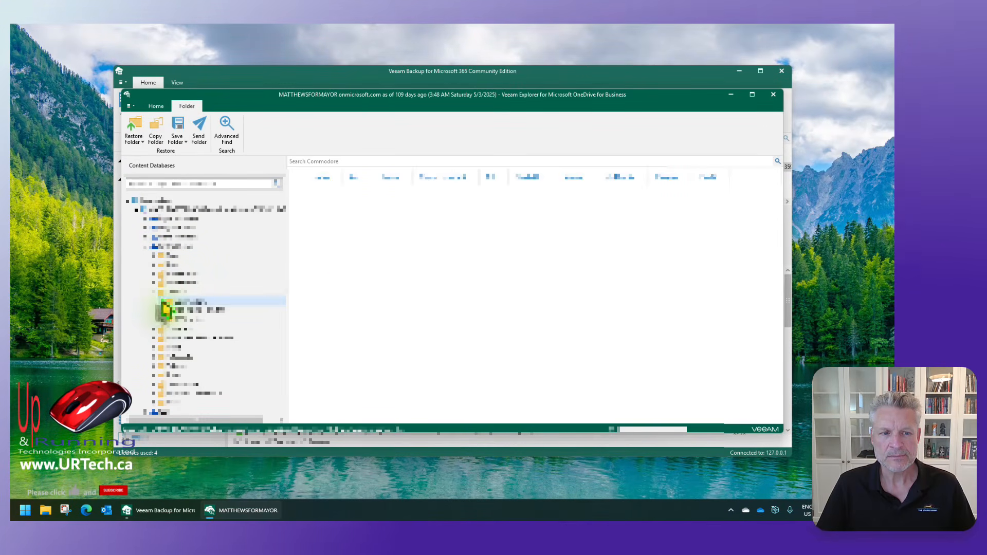